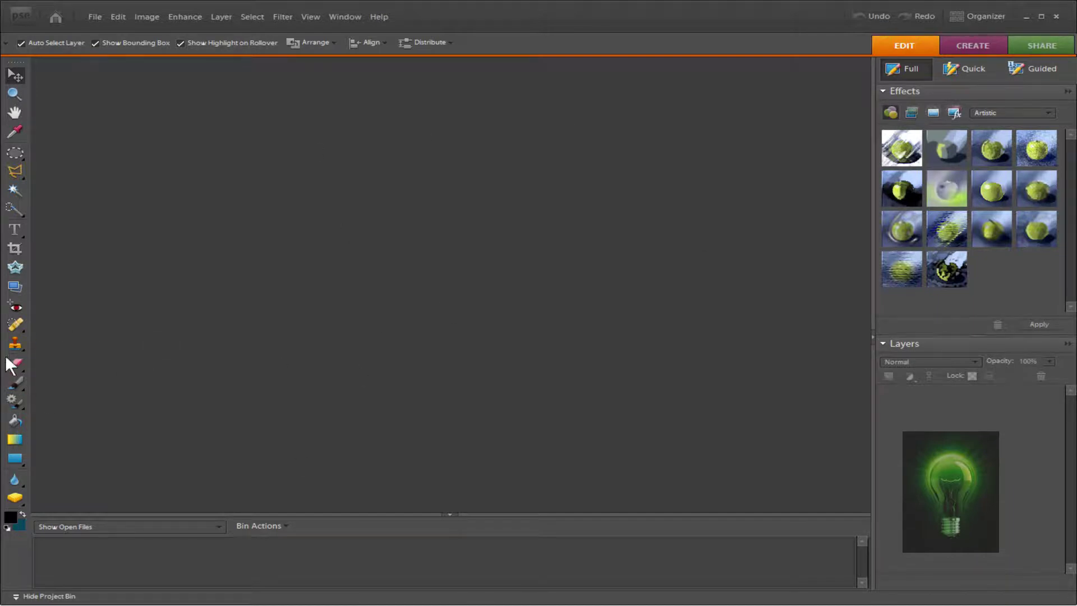
- Make the Clone Stamp Tool active from the stamp tools flyout in the empty workspace
click(16, 341)
click(81, 344)
click(71, 345)
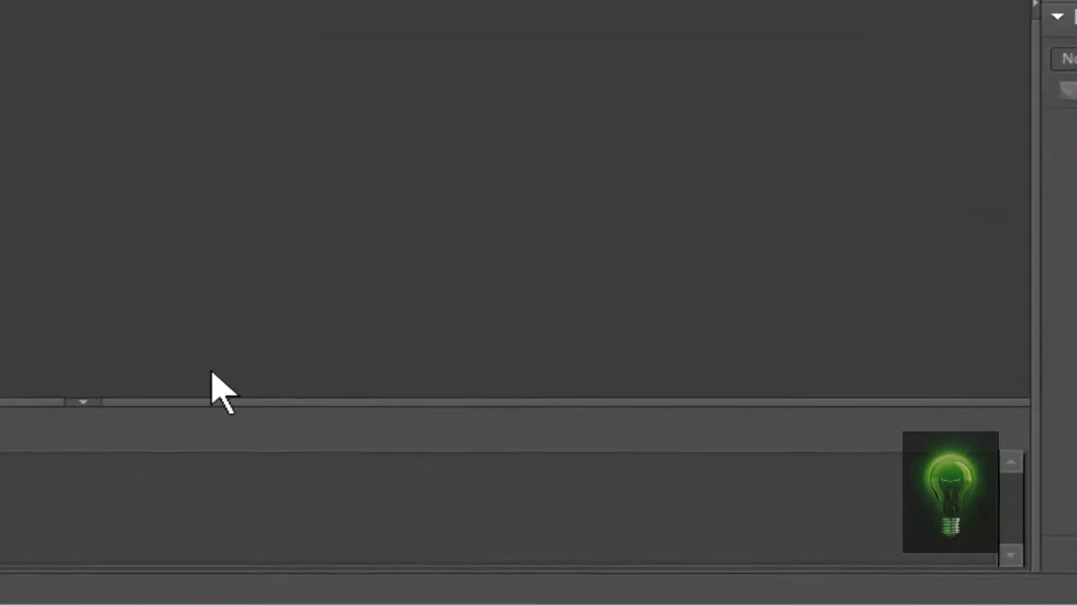
mouse_move(28, 600)
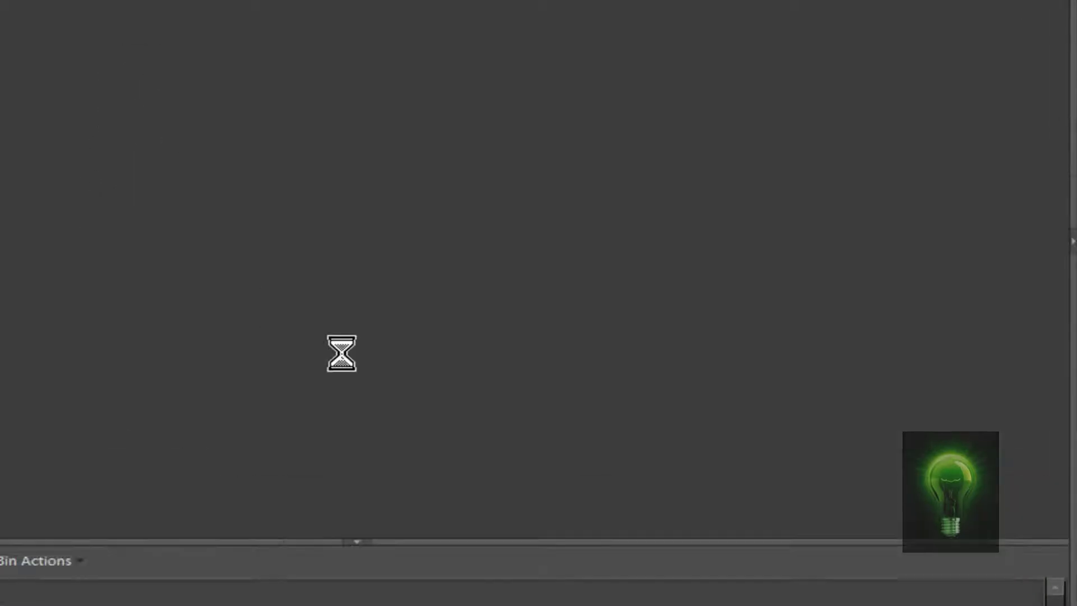
- Open the colour JPEG portrait of the woman with long blonde hair
click(119, 20)
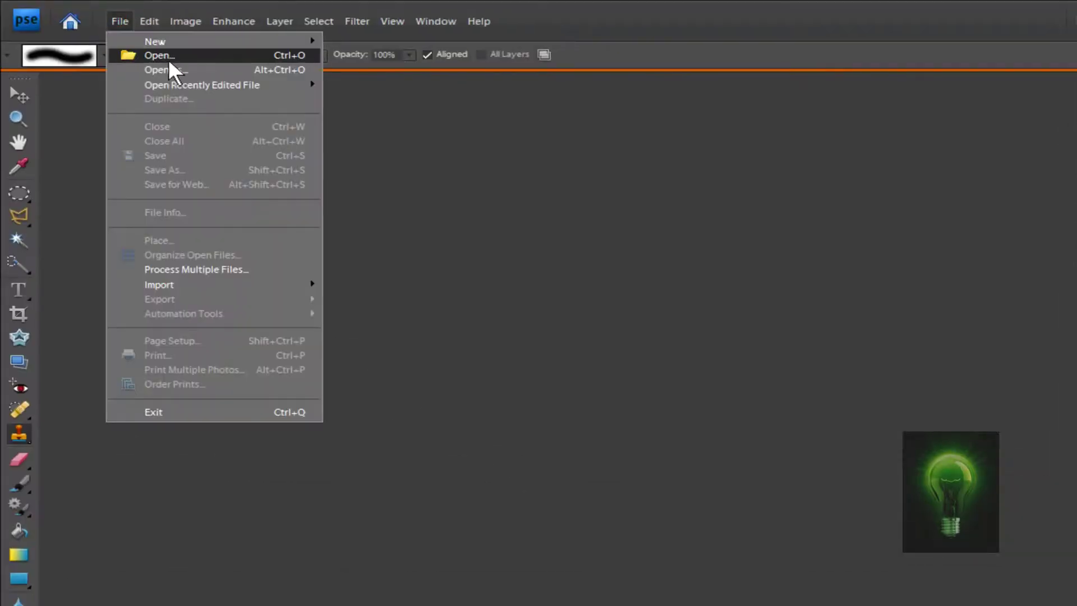
click(193, 59)
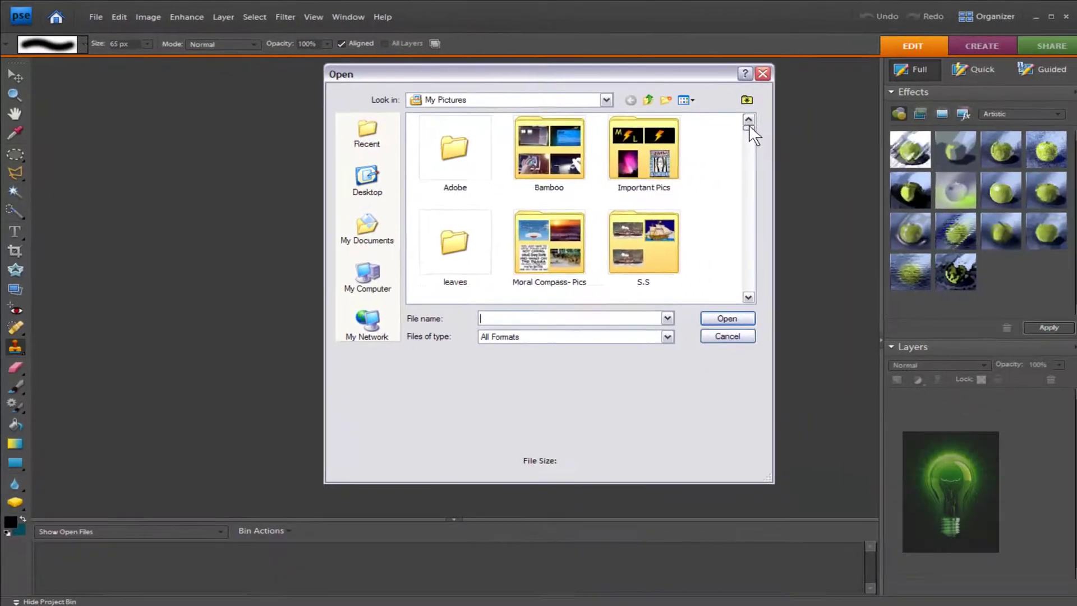
drag(749, 125, 739, 182)
click(474, 185)
click(697, 313)
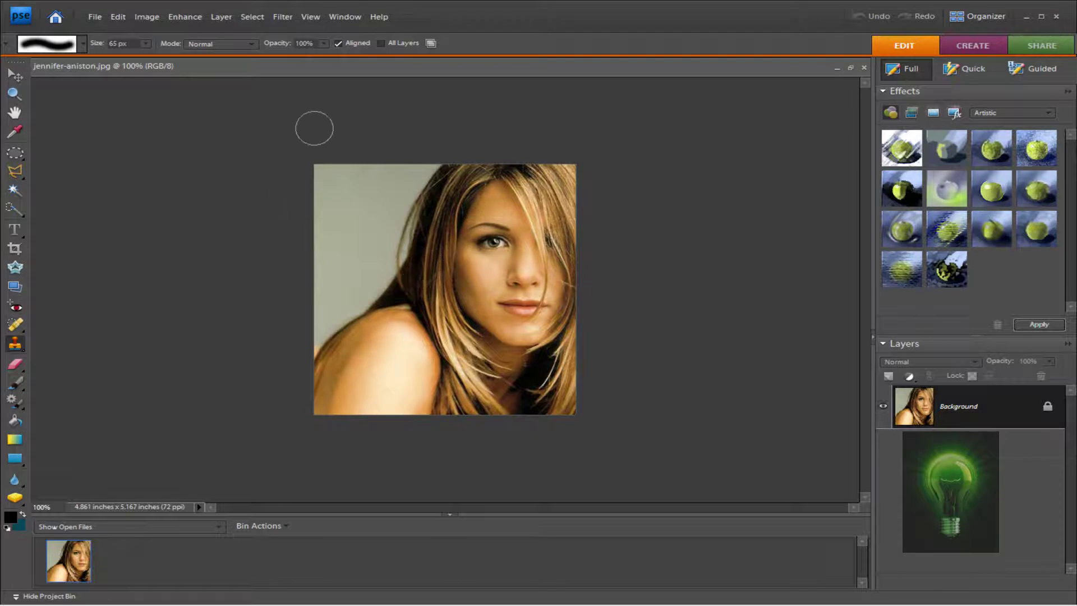
- Apply Convert to Black and White with the Urban/Snapshots style after comparing Portraits
click(177, 17)
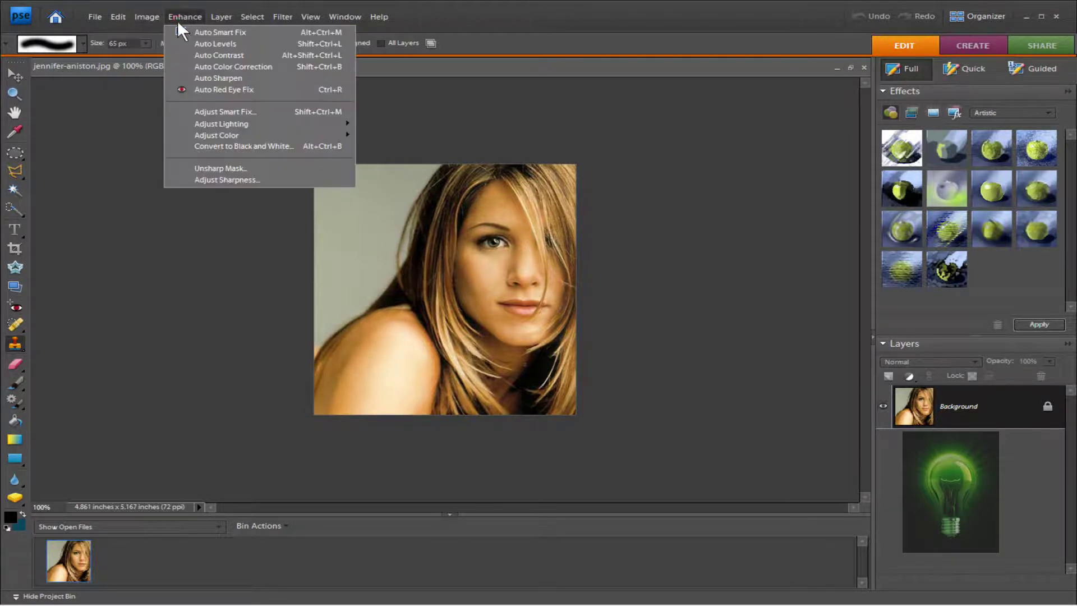
click(265, 146)
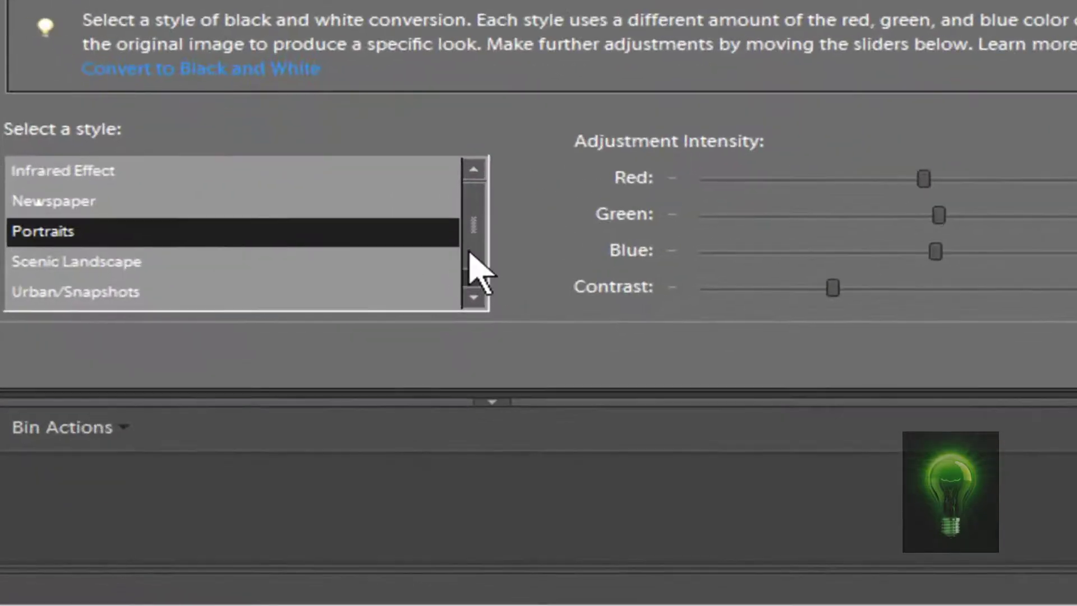
click(441, 455)
scroll(472, 269, up, 1)
click(208, 297)
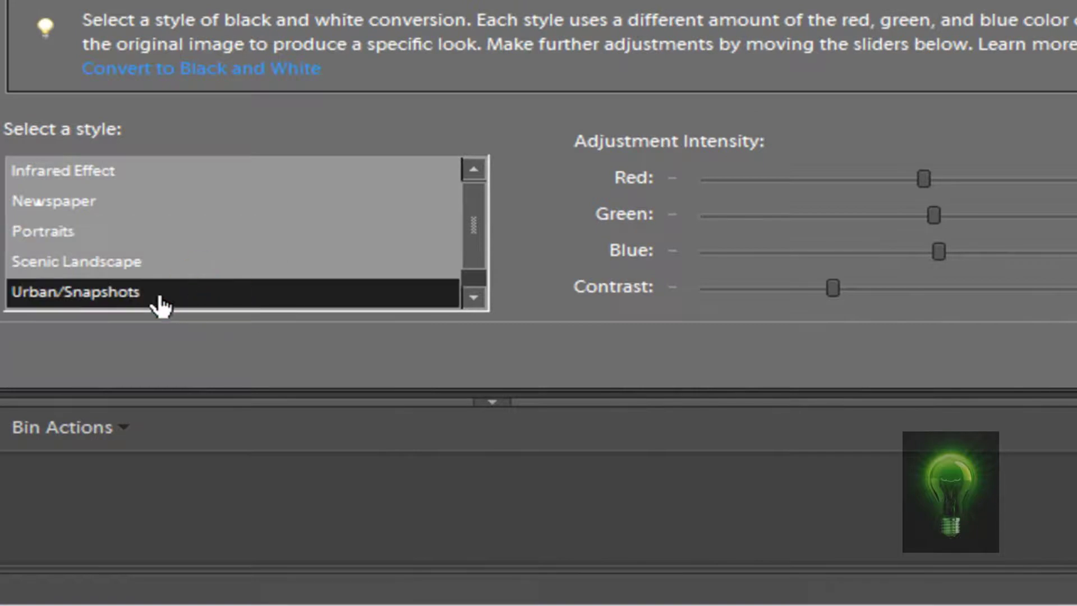
click(106, 232)
click(106, 297)
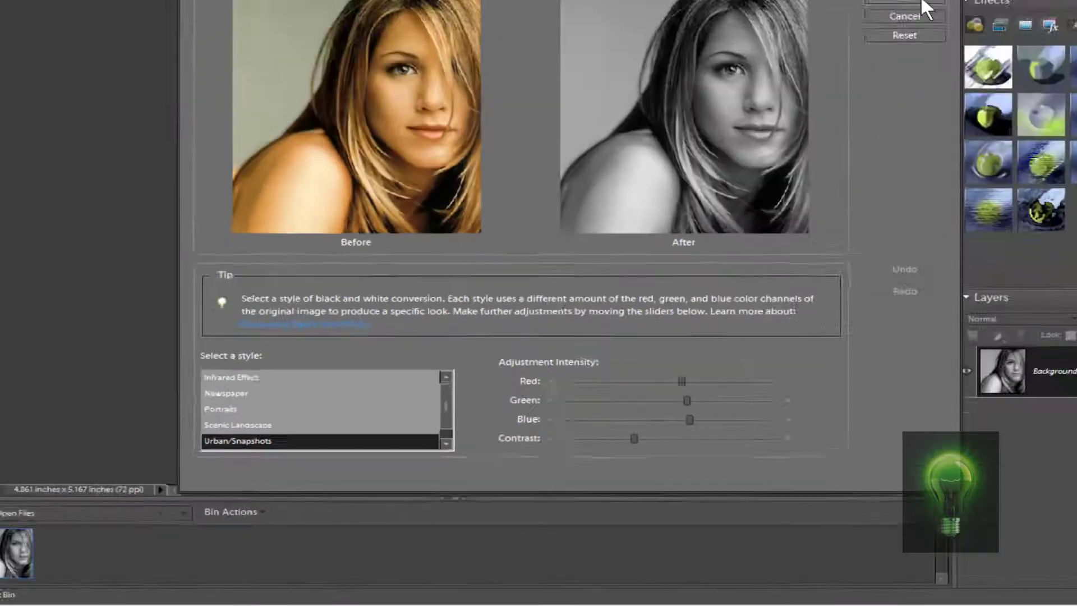
click(903, 12)
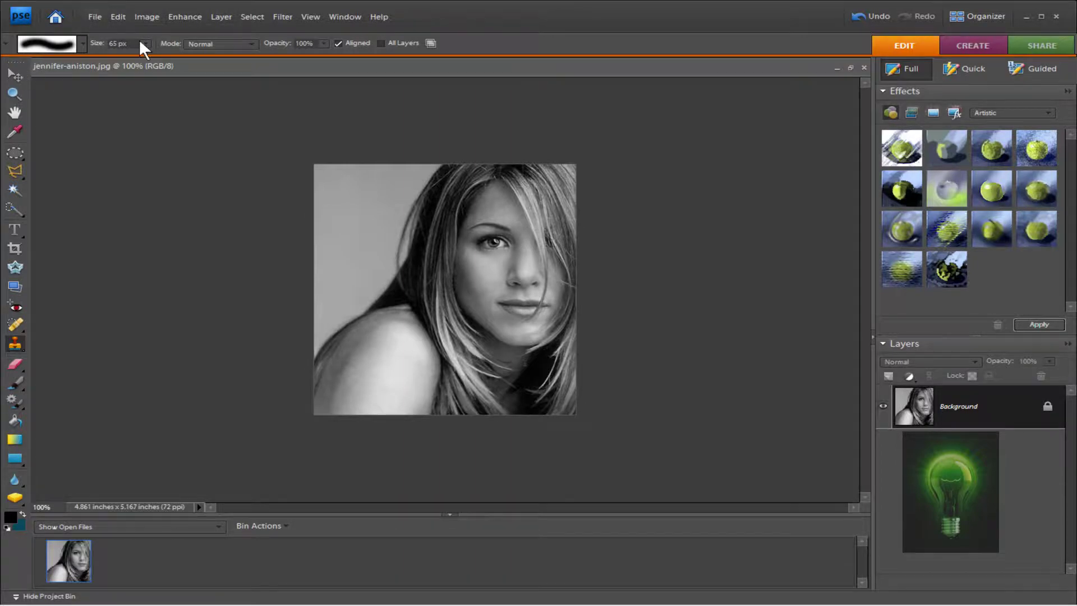
- Save As in Photoshop (*.PSD) format, appending TUTORIAL to the file name
click(105, 12)
click(151, 140)
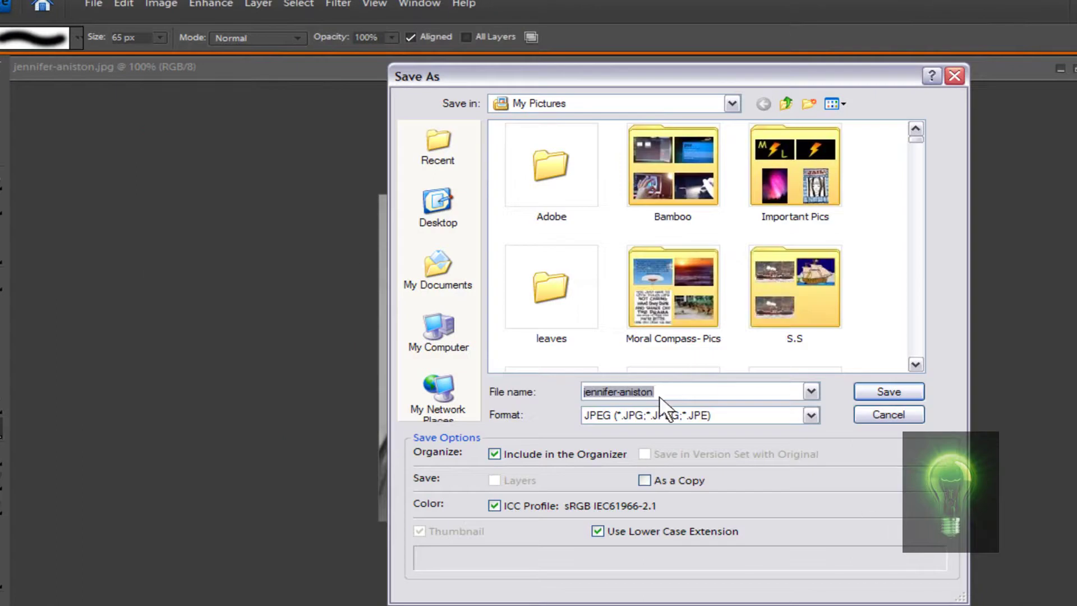
click(659, 413)
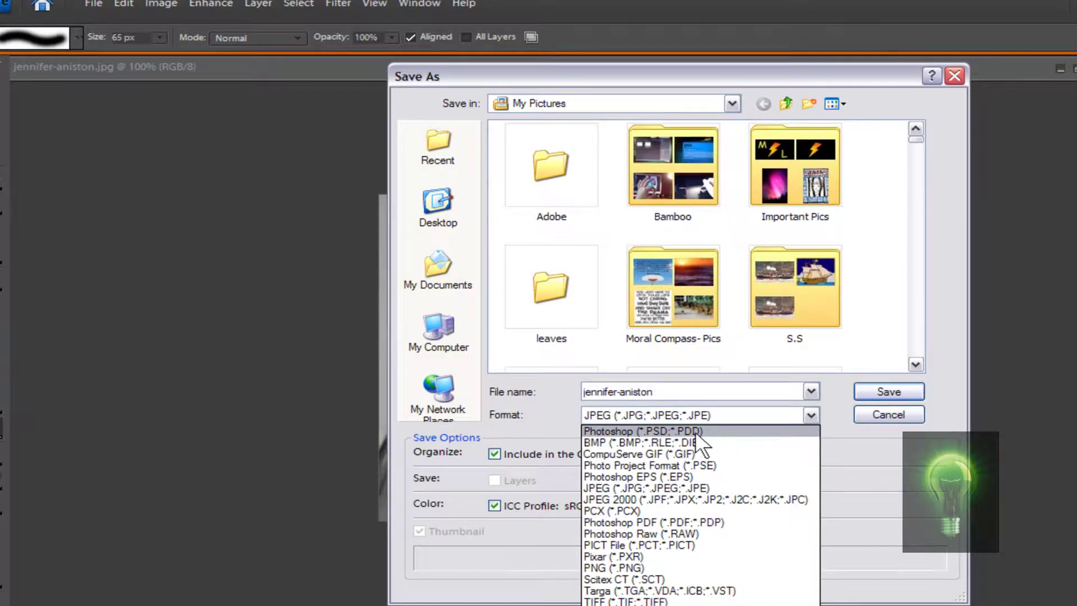
click(684, 430)
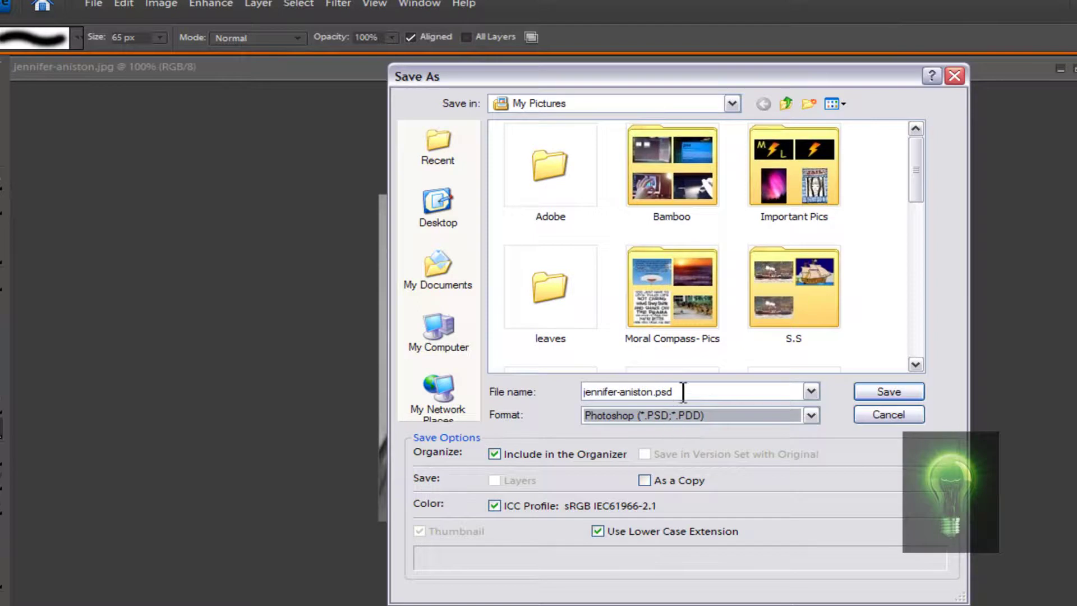
click(652, 392)
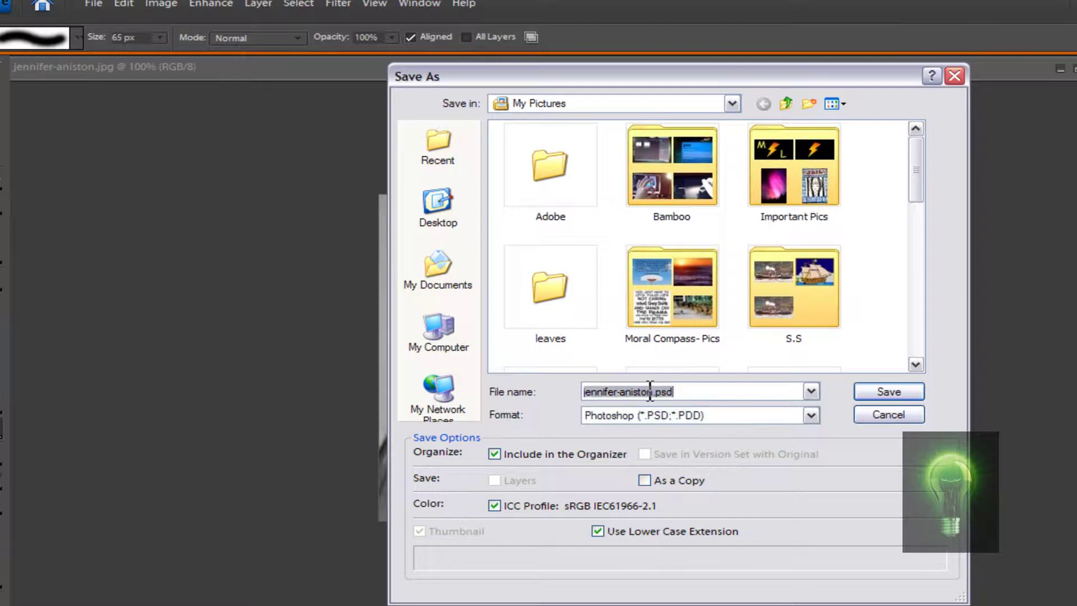
click(651, 391)
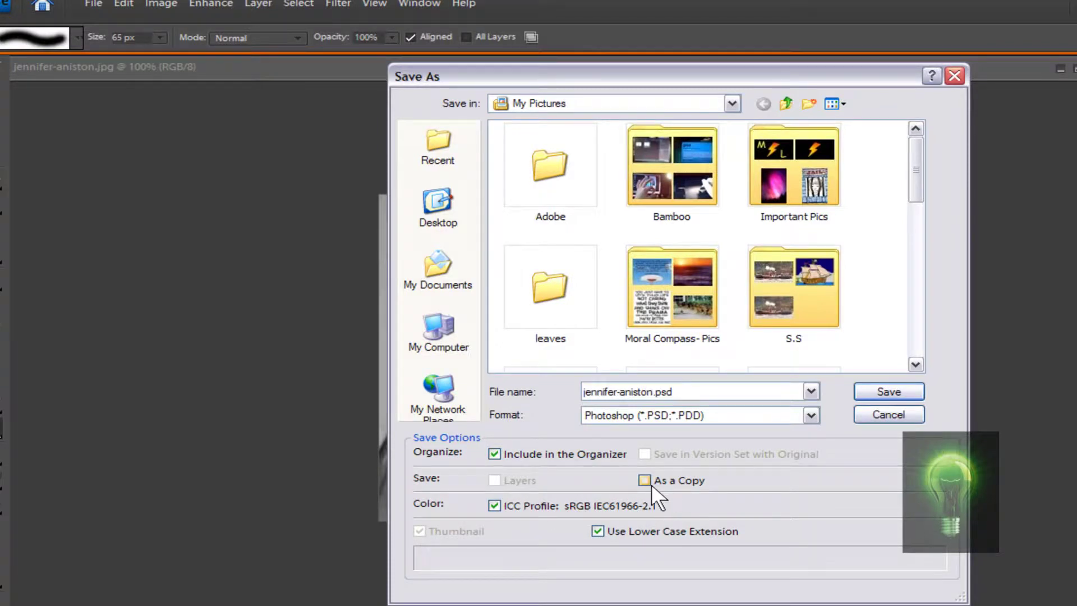
double_click(651, 392)
click(648, 391)
text(TUTORIAL)
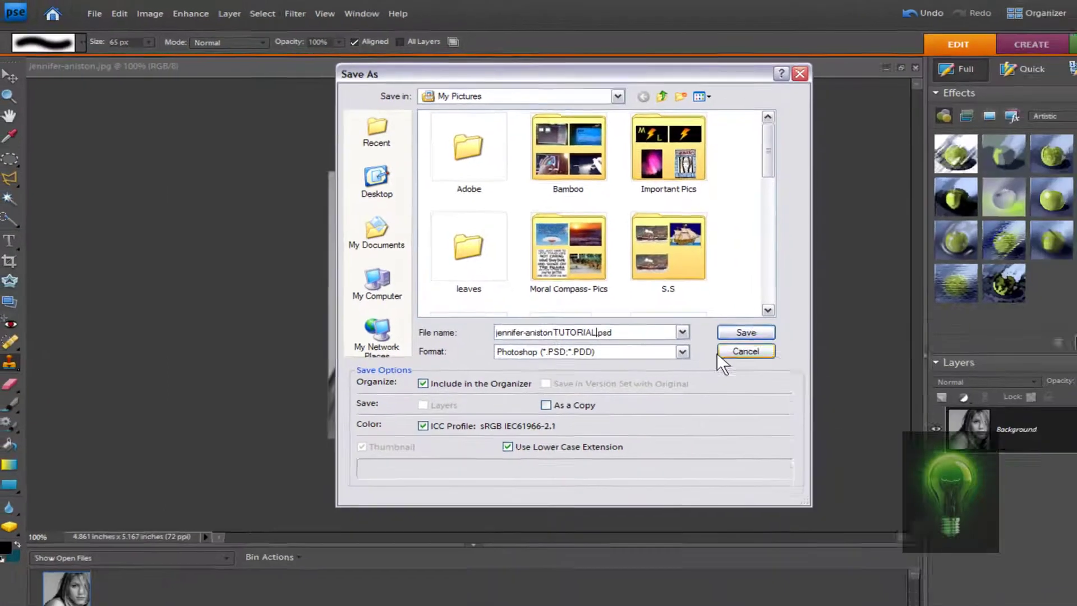
key(Return)
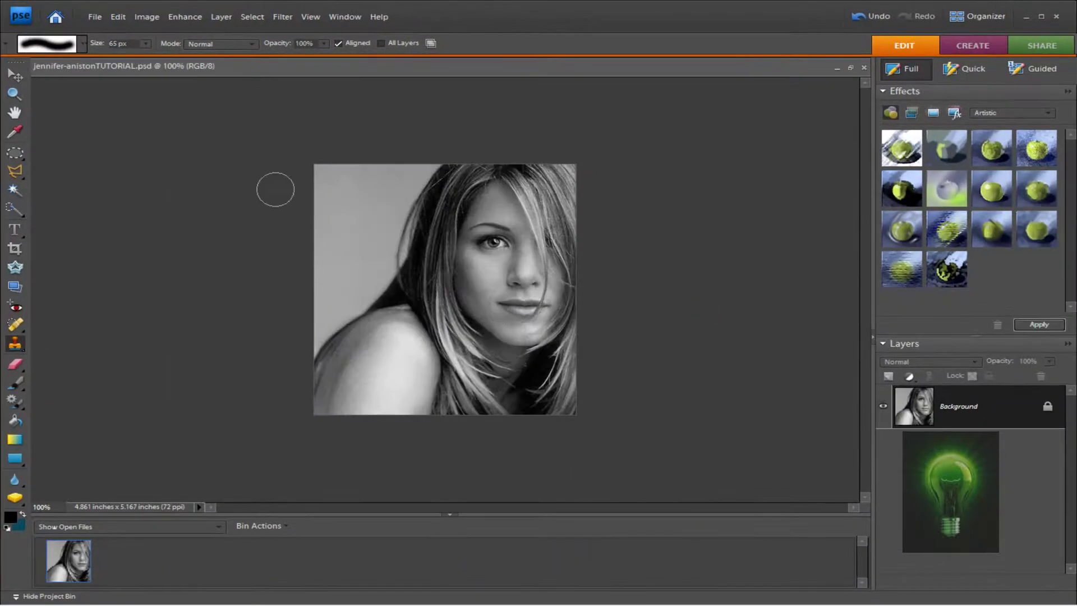
- Reopen the original colour portrait JPEG alongside the black-and-white copy
click(93, 15)
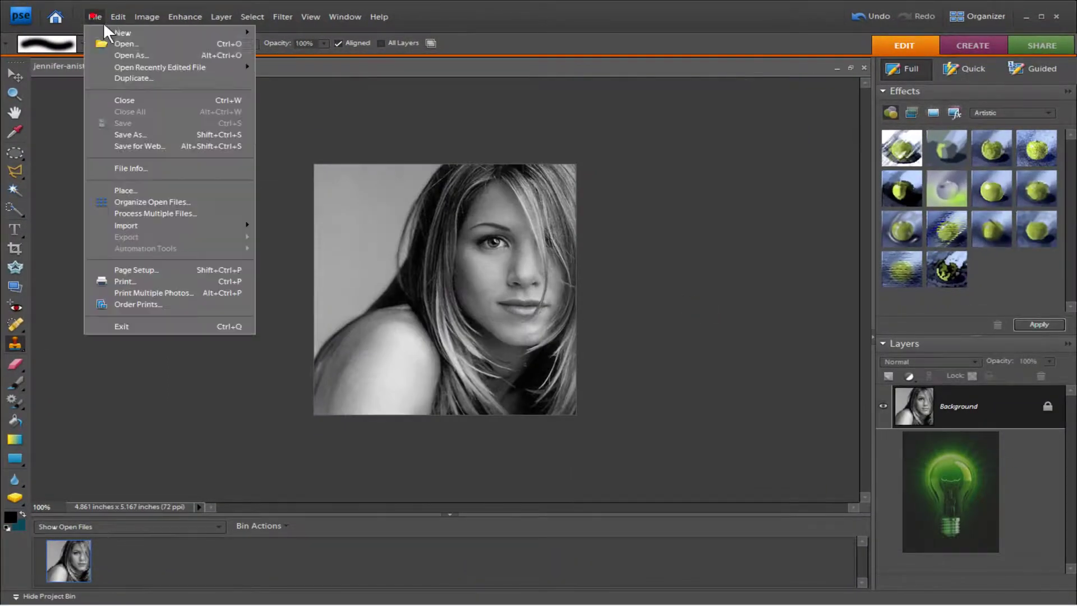
click(132, 44)
scroll(751, 146, down, 1)
drag(751, 146, 742, 192)
click(742, 116)
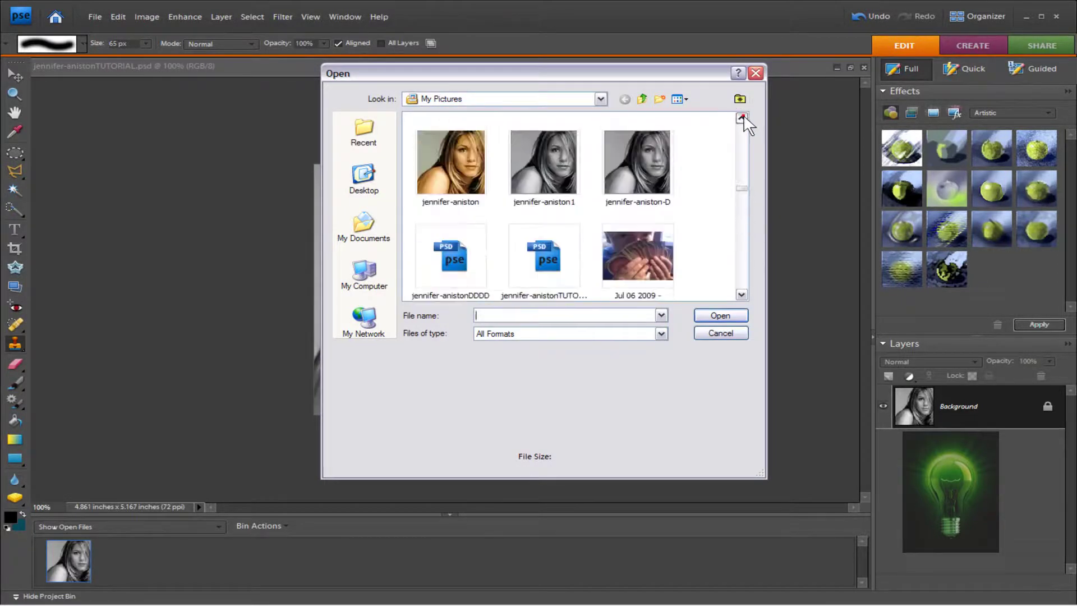
click(462, 152)
click(718, 315)
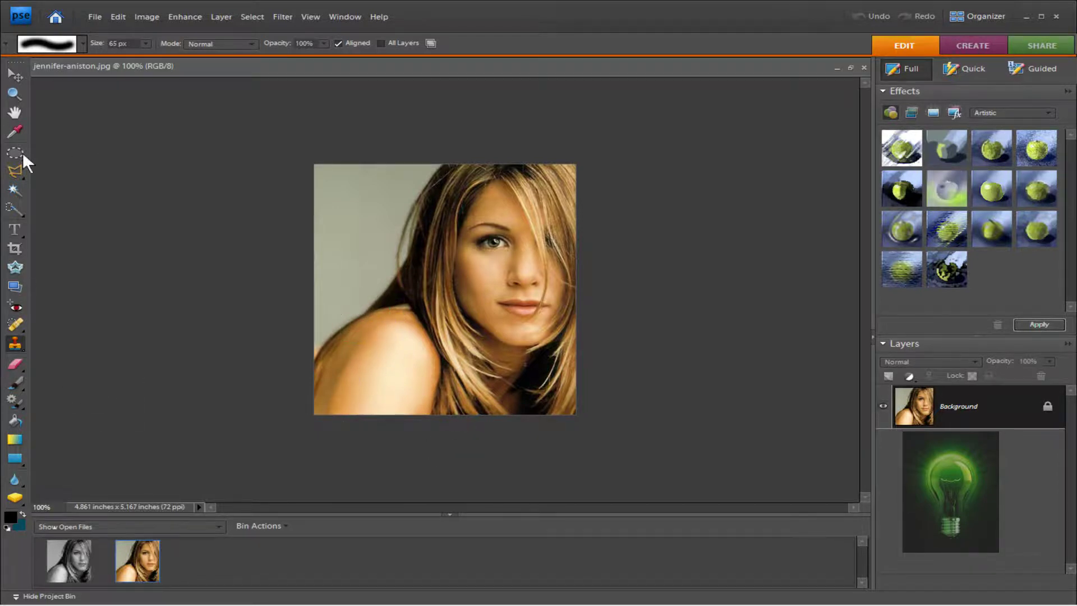
- Select the Brush Tool and load a 170 px tribal tattoo brush preset
click(14, 212)
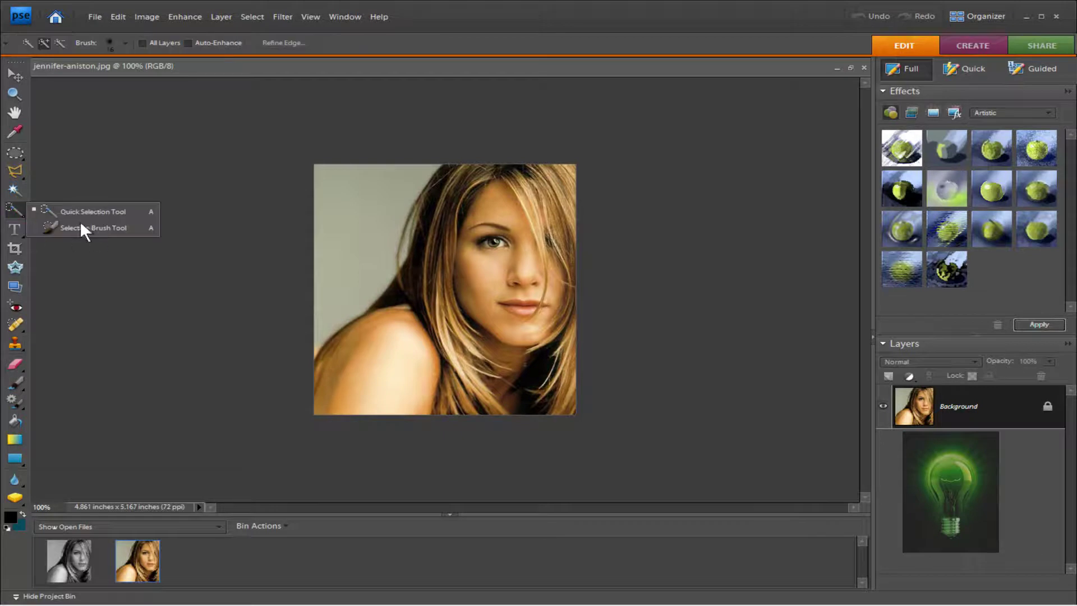
click(15, 383)
click(84, 380)
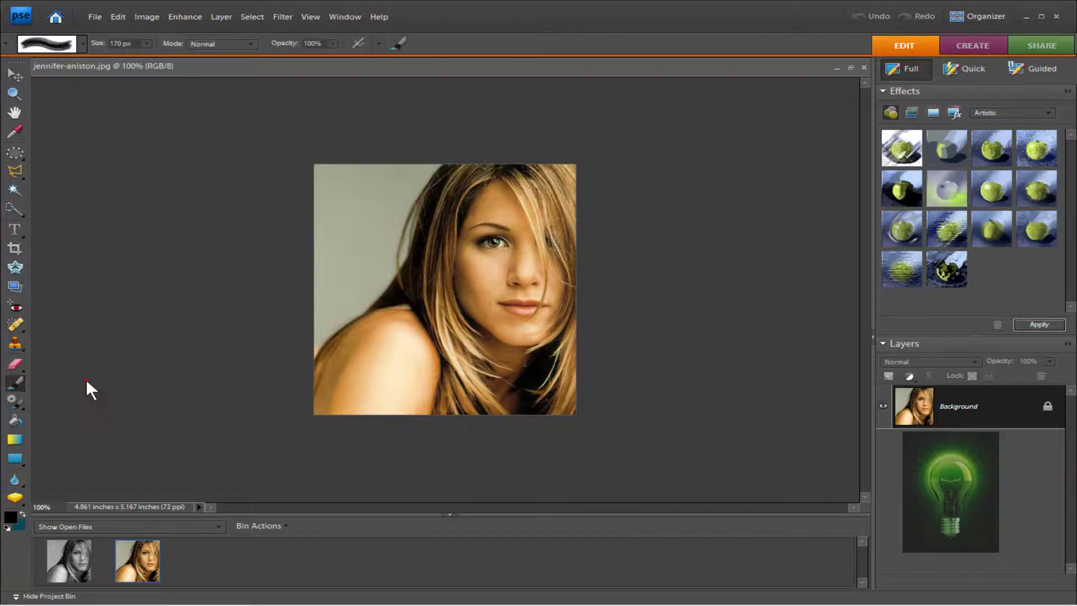
click(81, 44)
click(130, 103)
click(241, 121)
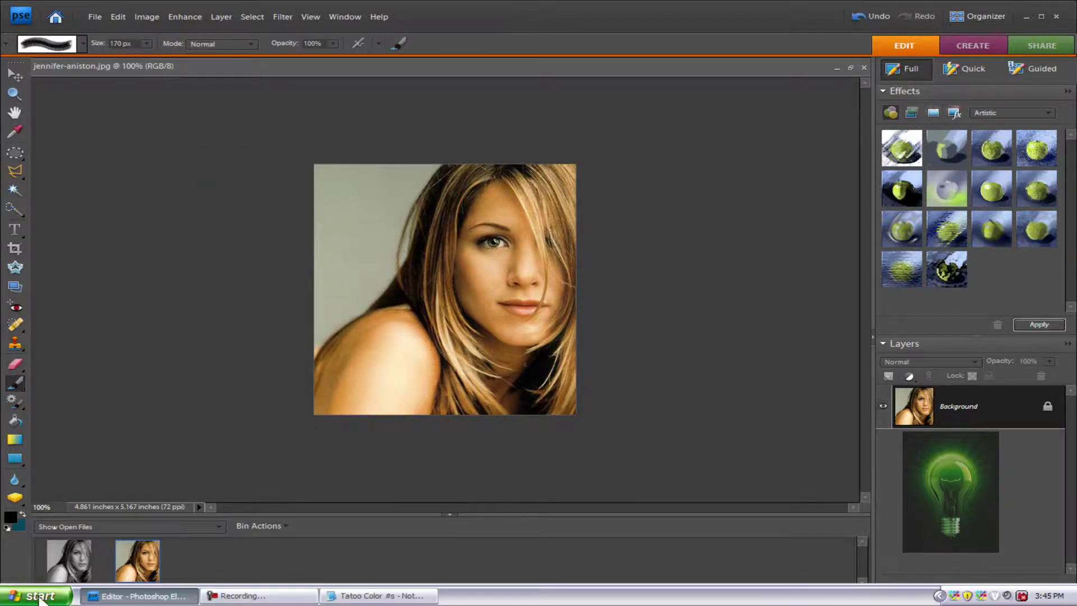
- Copy the naldzgraphics tribal-brushes link from the Tatoo Color notes in Notepad
click(41, 595)
click(412, 598)
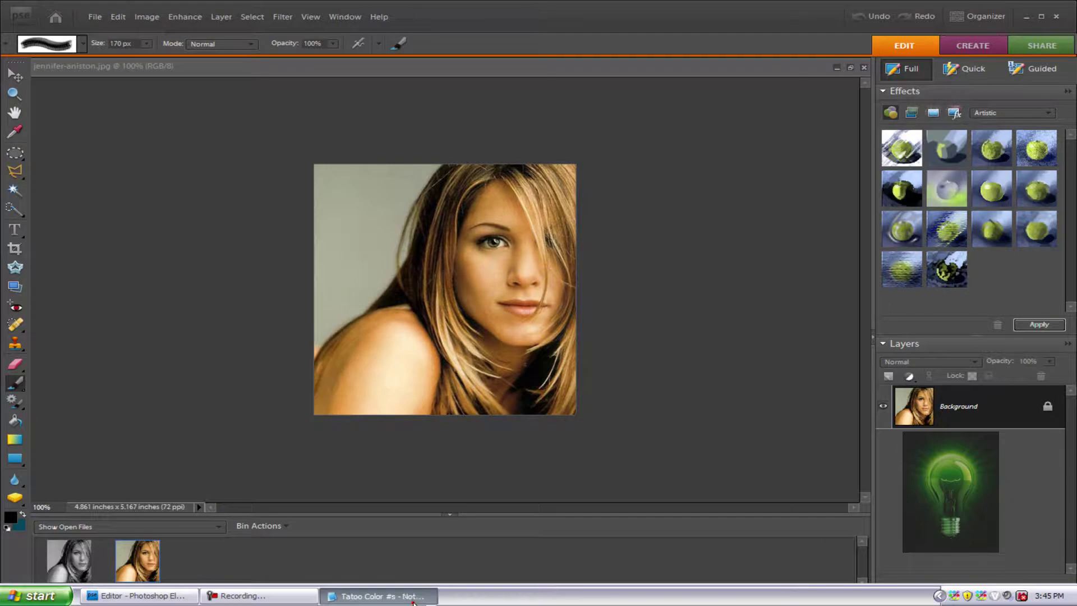
drag(387, 131, 438, 146)
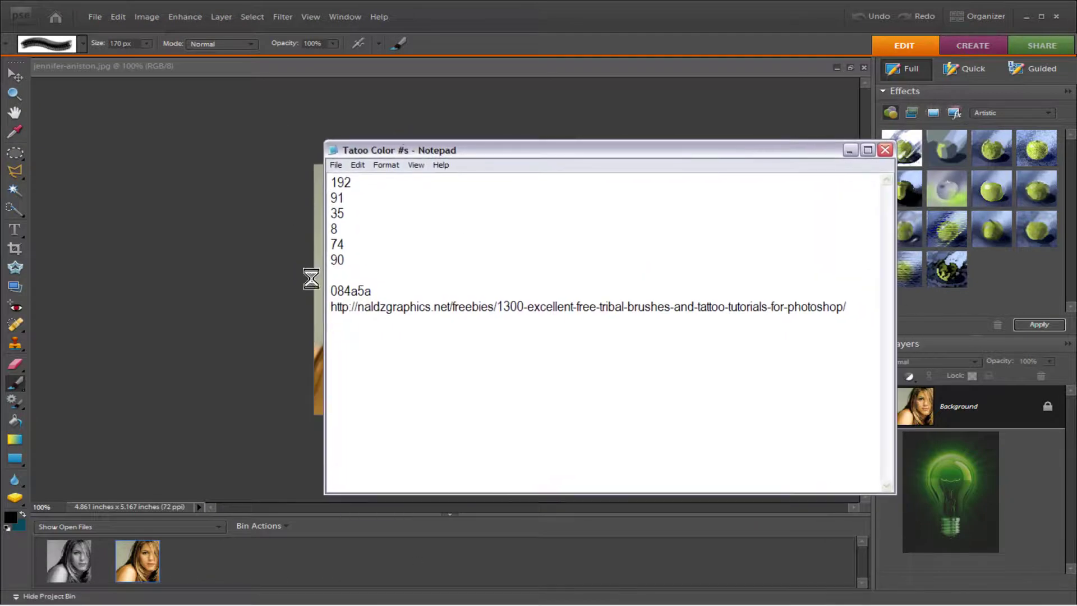
drag(330, 306, 850, 310)
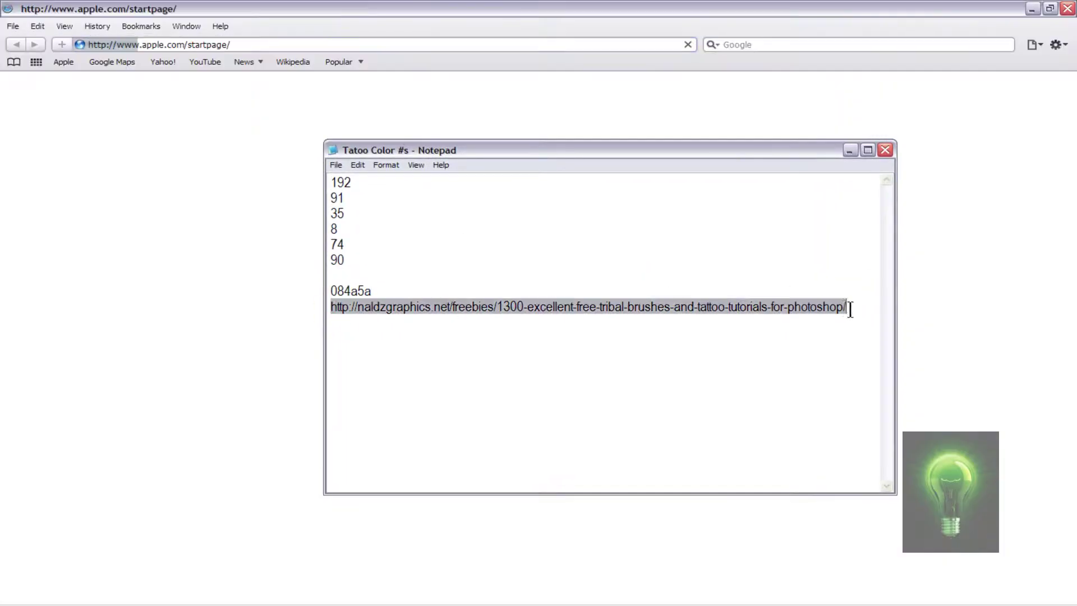
right_click(830, 312)
click(855, 342)
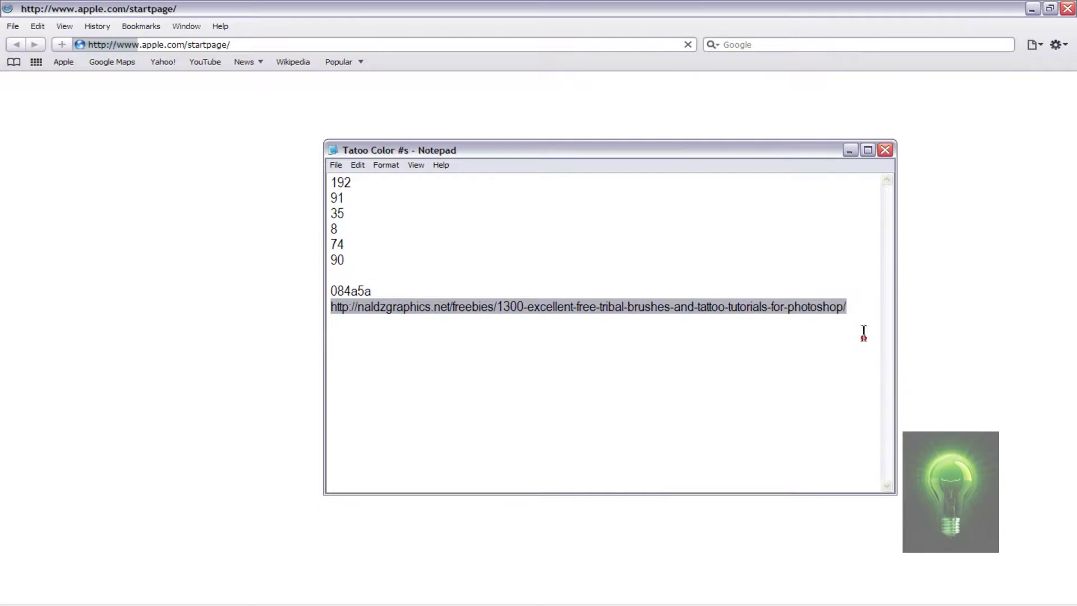
- Minimize Notepad and clear the current address in Safari's address bar
click(849, 151)
click(185, 44)
key(BackSpace)
- Load the naldzgraphics tribal brushes article and open Tribal Brush Set 2's DeviantArt page, maximized
key(ctrl+v)
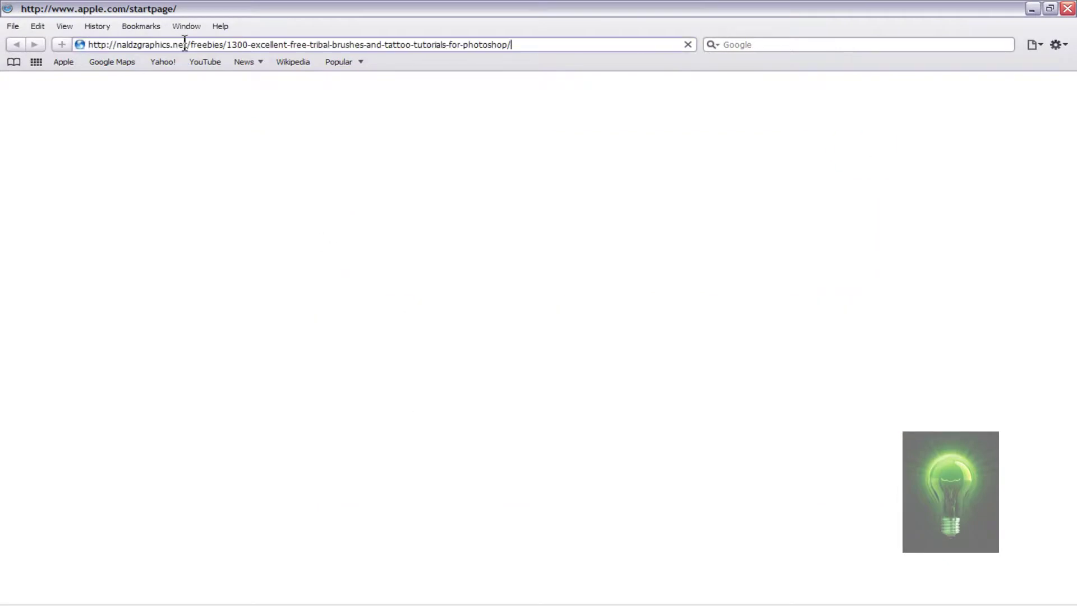
key(Return)
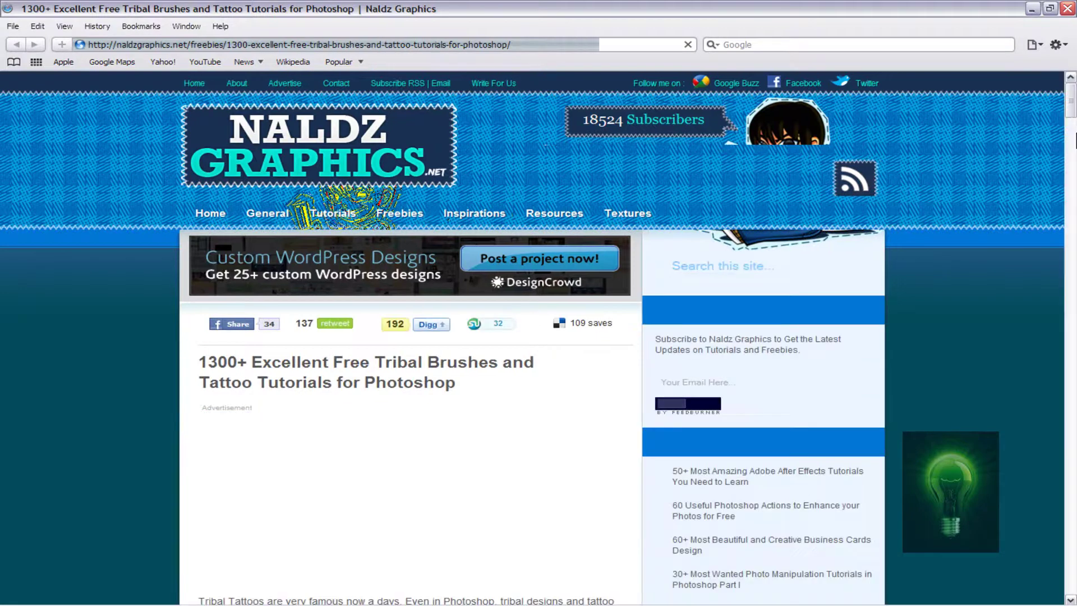
drag(1071, 122, 1074, 343)
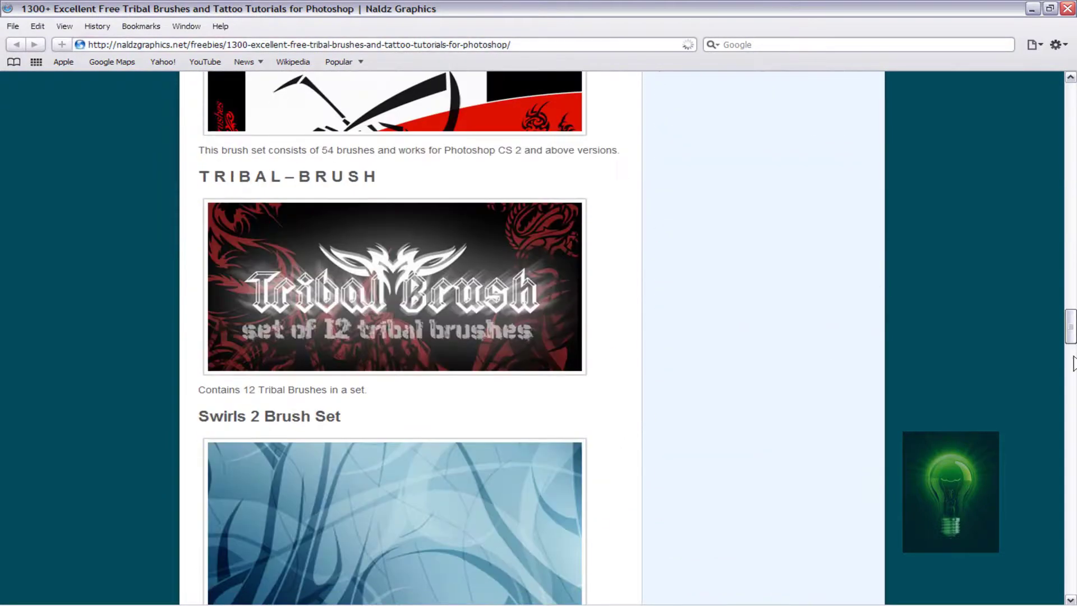
mouse_move(1071, 337)
mouse_down()
mouse_move(1071, 257)
mouse_move(1067, 393)
mouse_move(1037, 250)
mouse_move(984, 139)
mouse_up()
scroll(365, 272, down, 10)
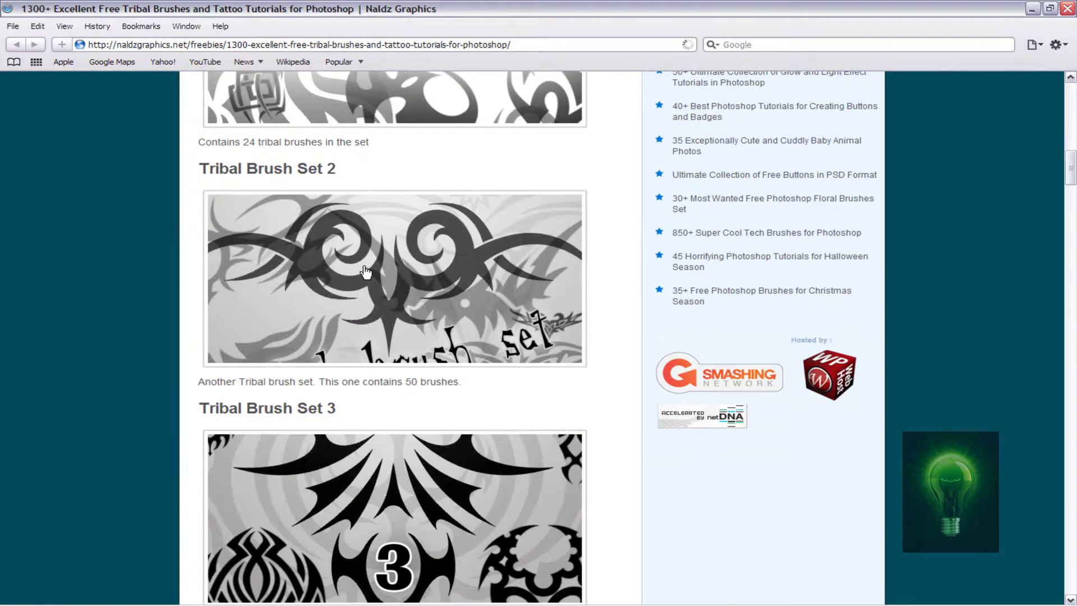
click(365, 272)
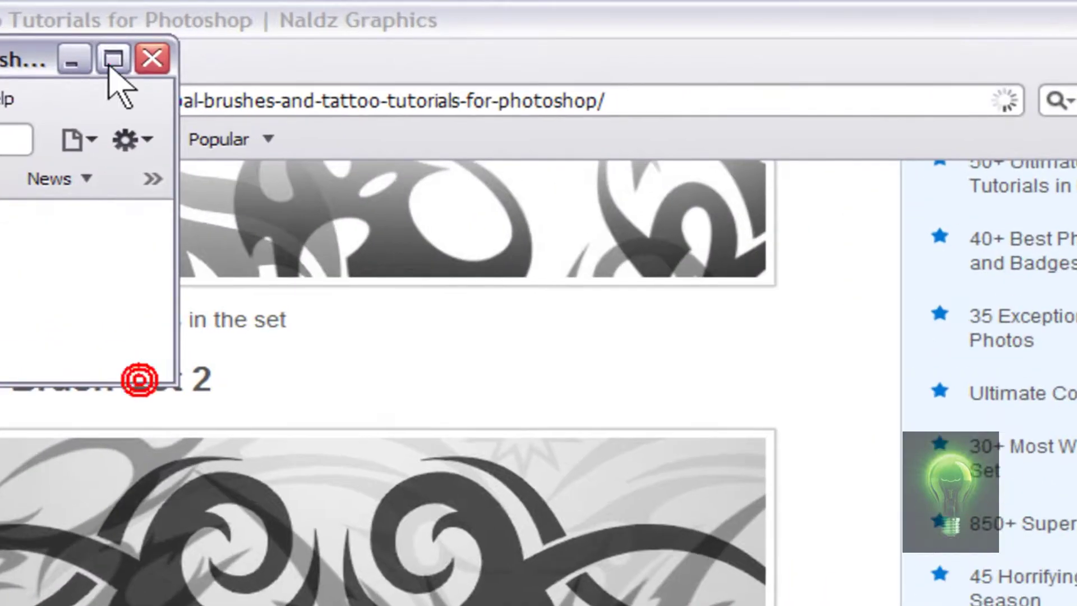
click(133, 54)
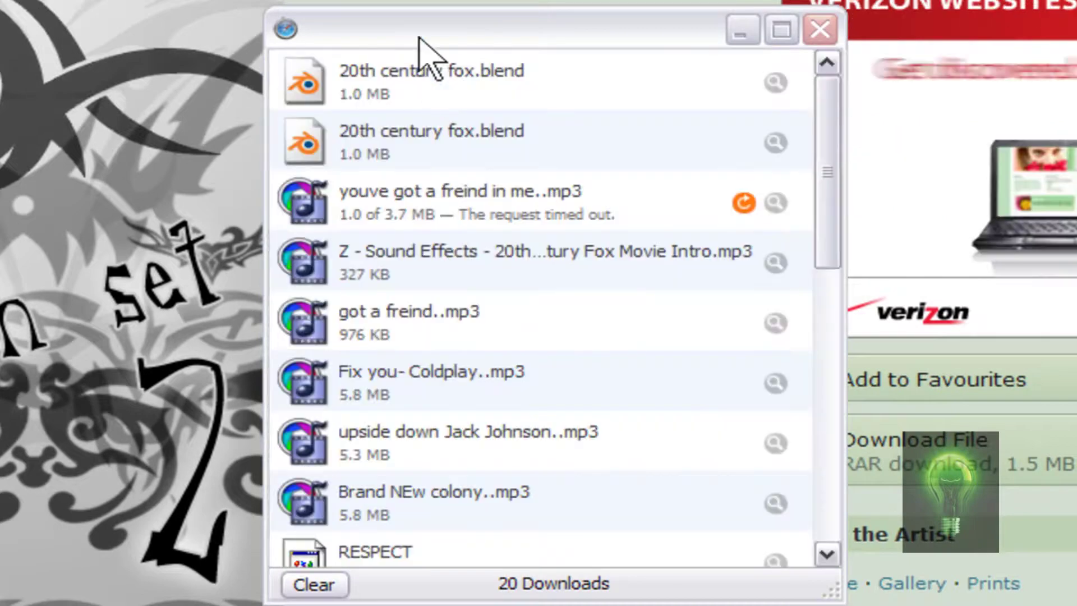
- Download Tribal_Bush_Set_2.rar and show its containing folder from the Downloads list
click(822, 174)
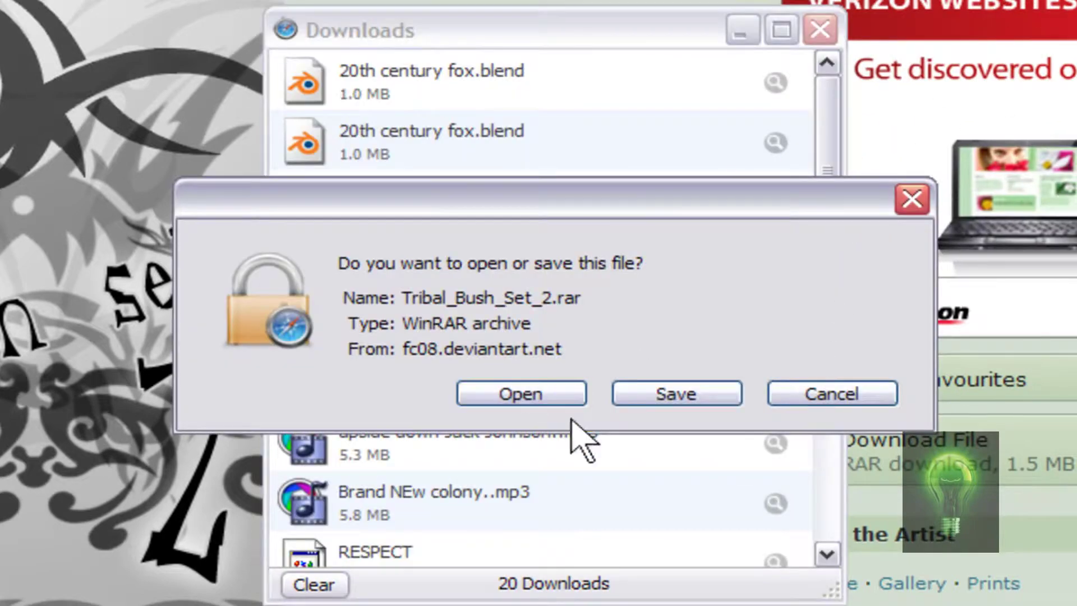
click(506, 384)
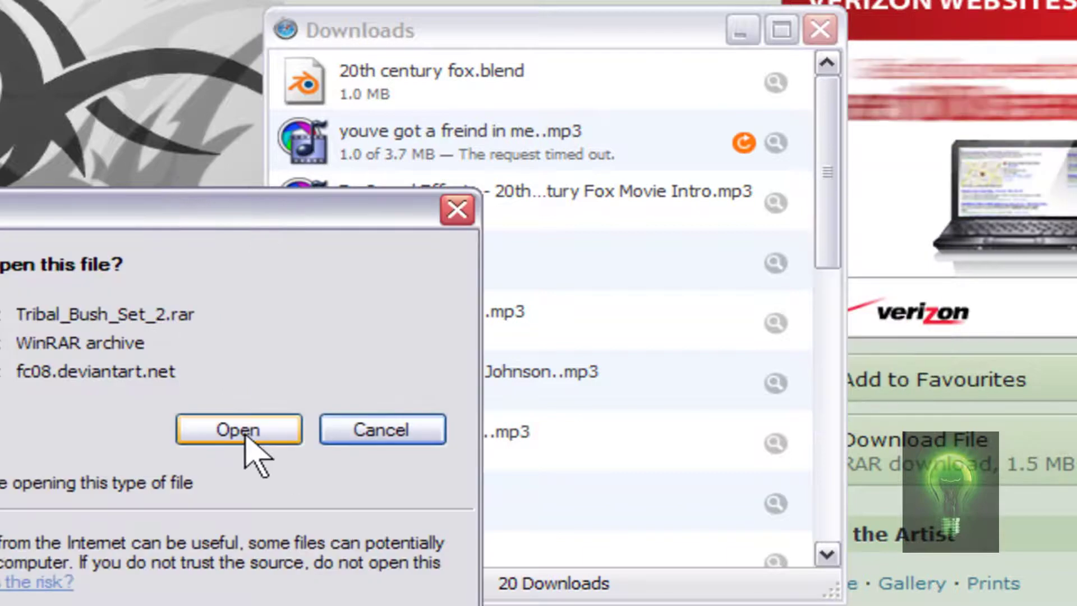
click(236, 430)
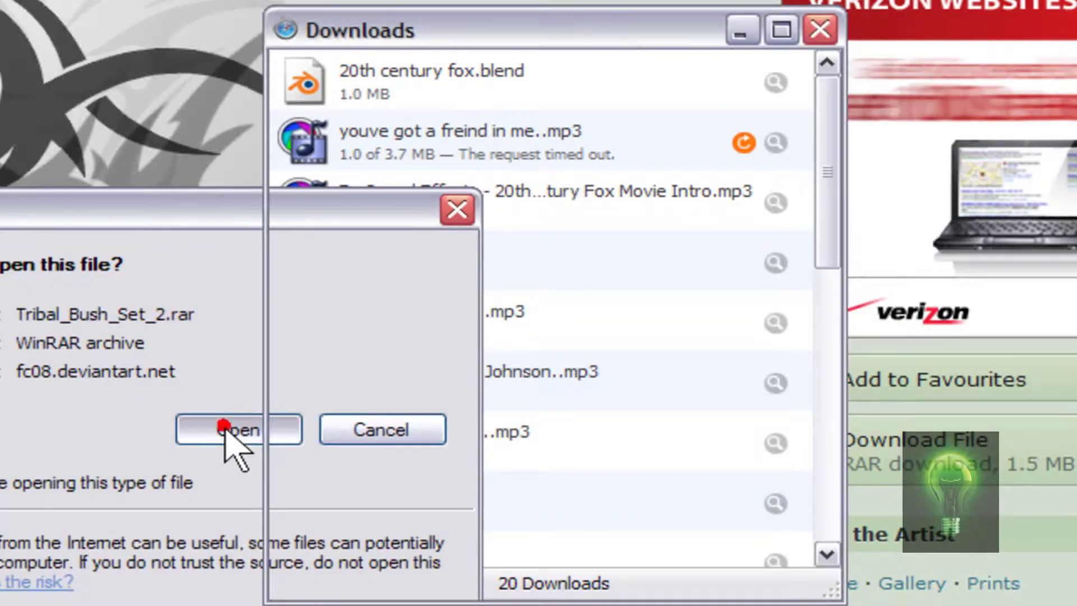
drag(824, 188, 877, 565)
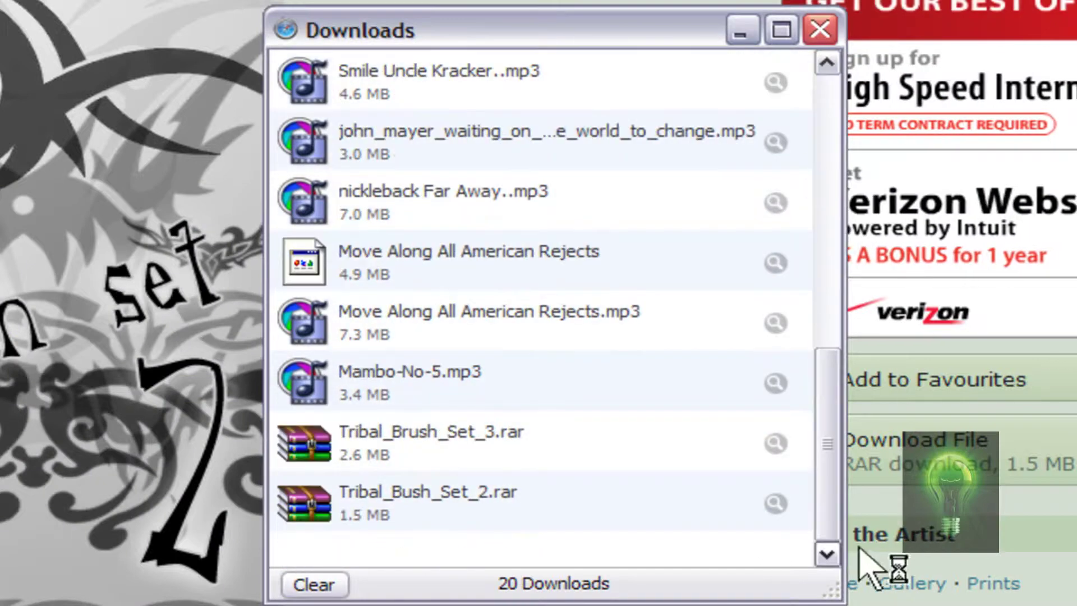
click(407, 501)
right_click(395, 491)
click(569, 541)
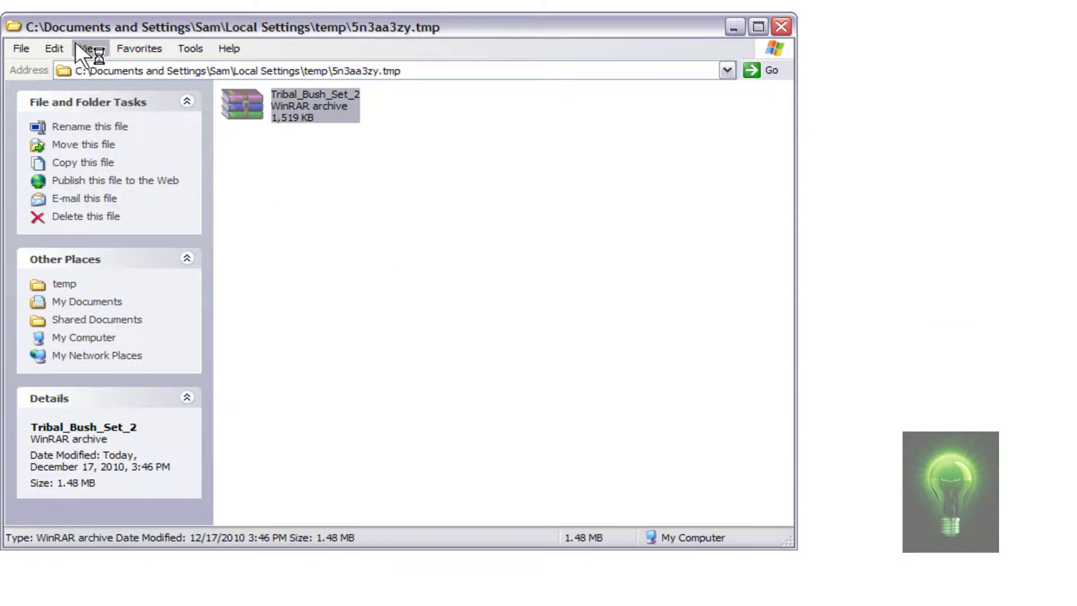
- Extract Tribal_Bush_Set_2.rar here, select Tribal Brush Set 2.abr, and close Downloads
drag(165, 28, 209, 26)
double_click(307, 93)
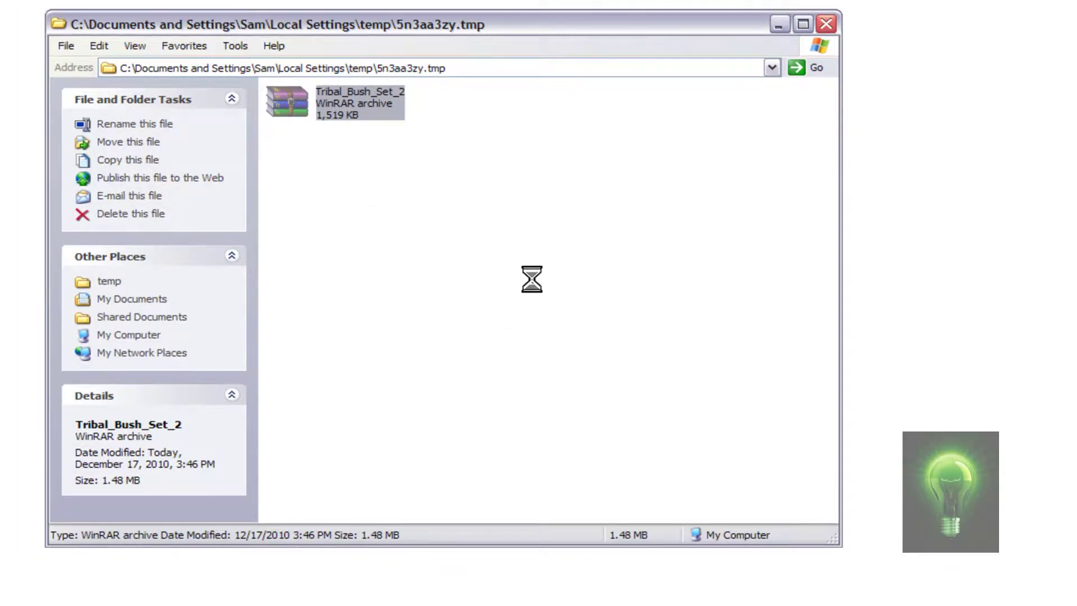
right_click(309, 100)
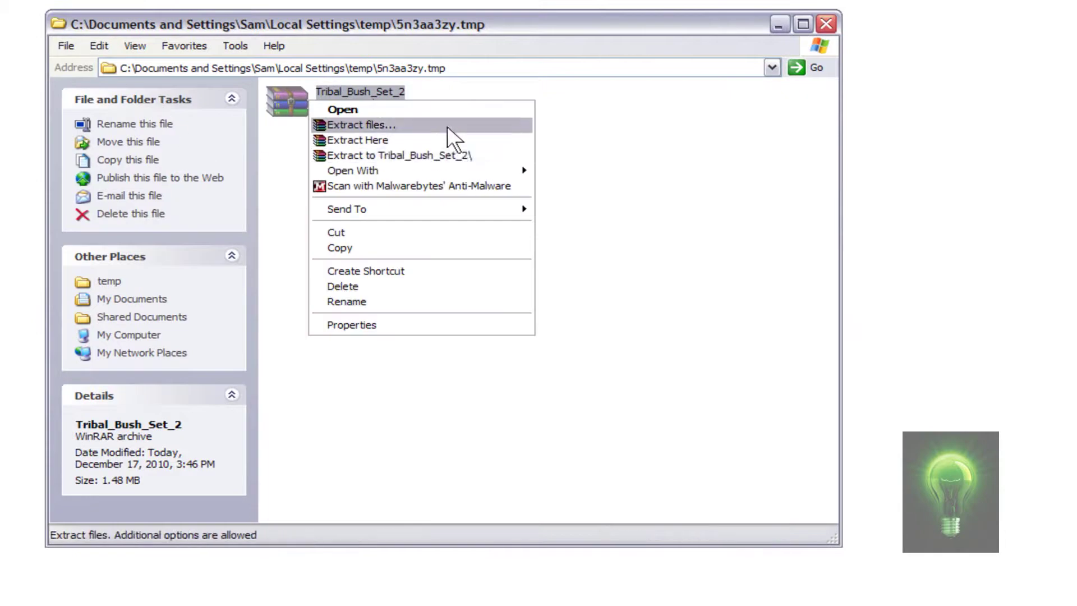
click(546, 254)
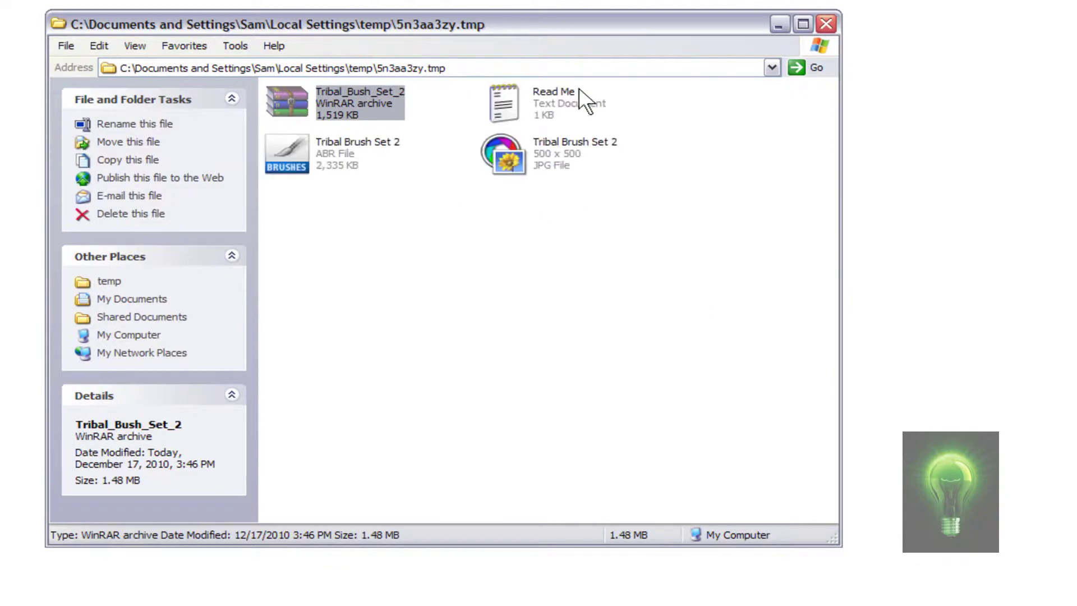
click(290, 151)
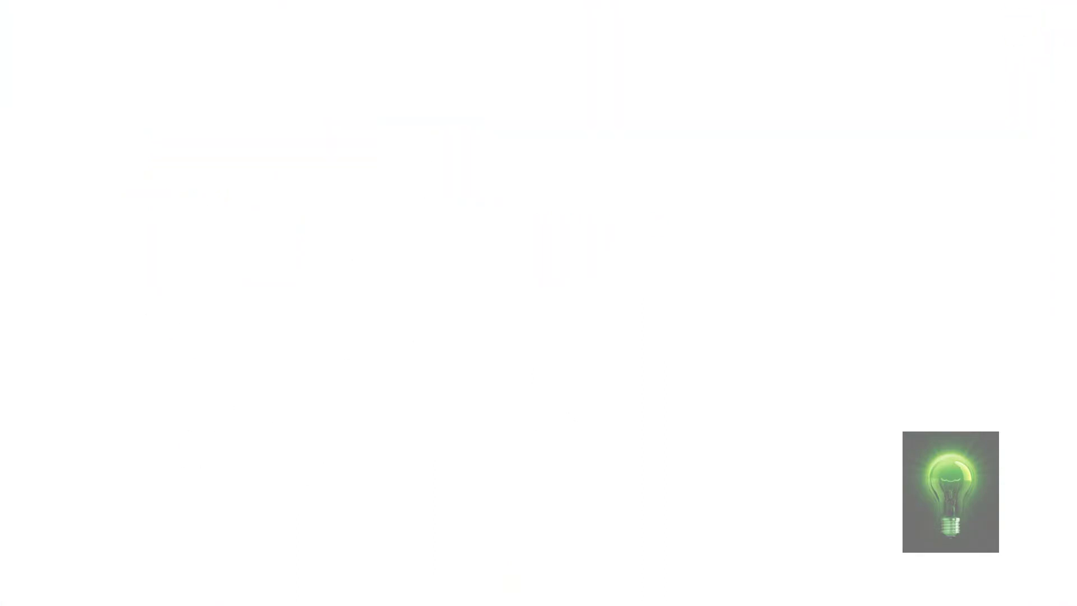
click(858, 131)
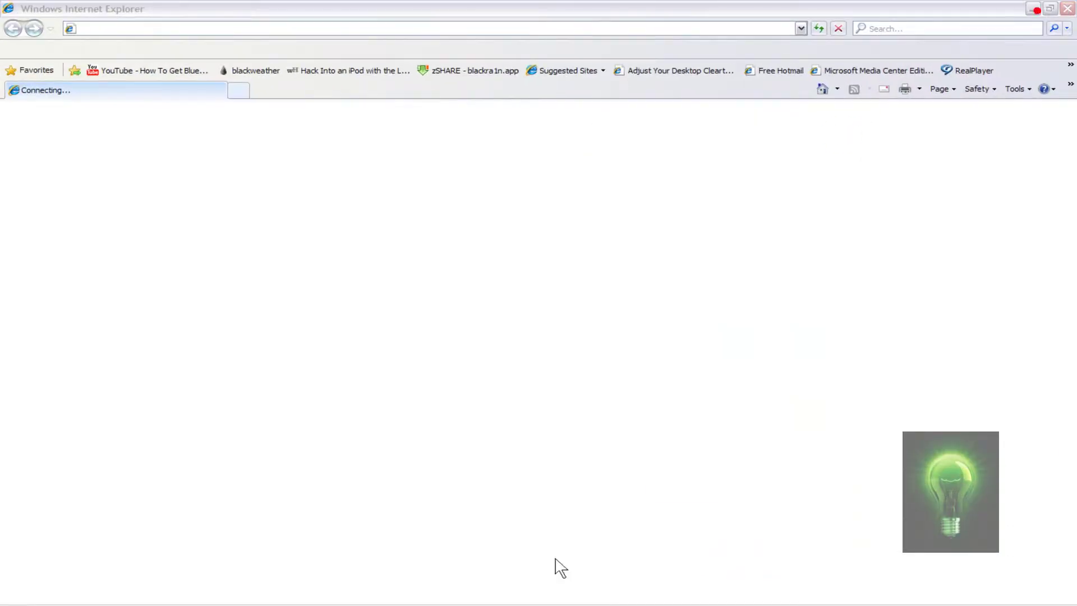
- Load the Tribal Brush Set 2 ABR file via the brush picker's Load Brushes command
click(144, 596)
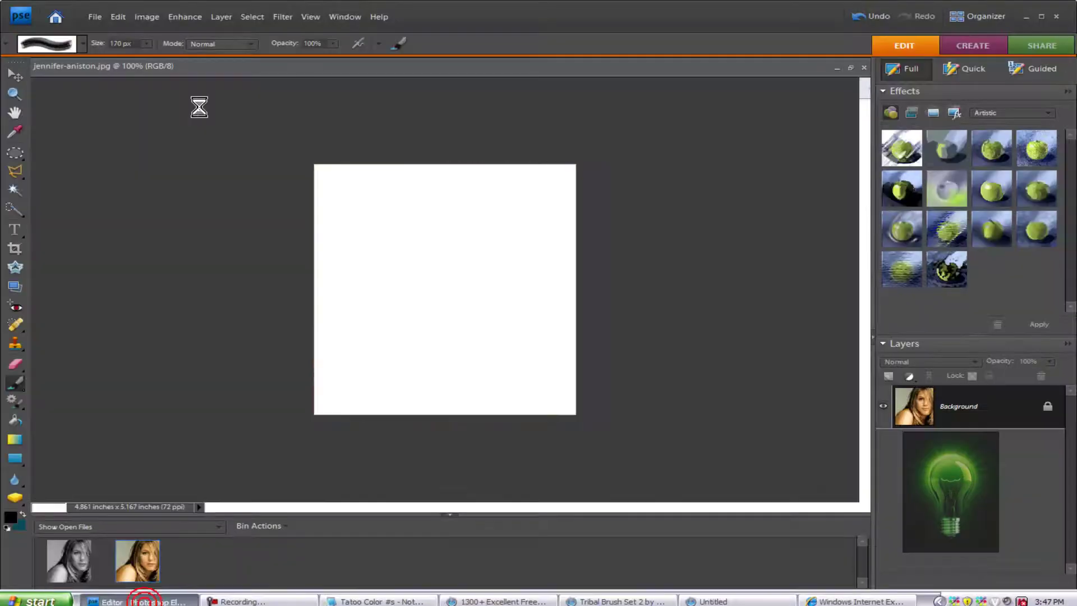
click(81, 44)
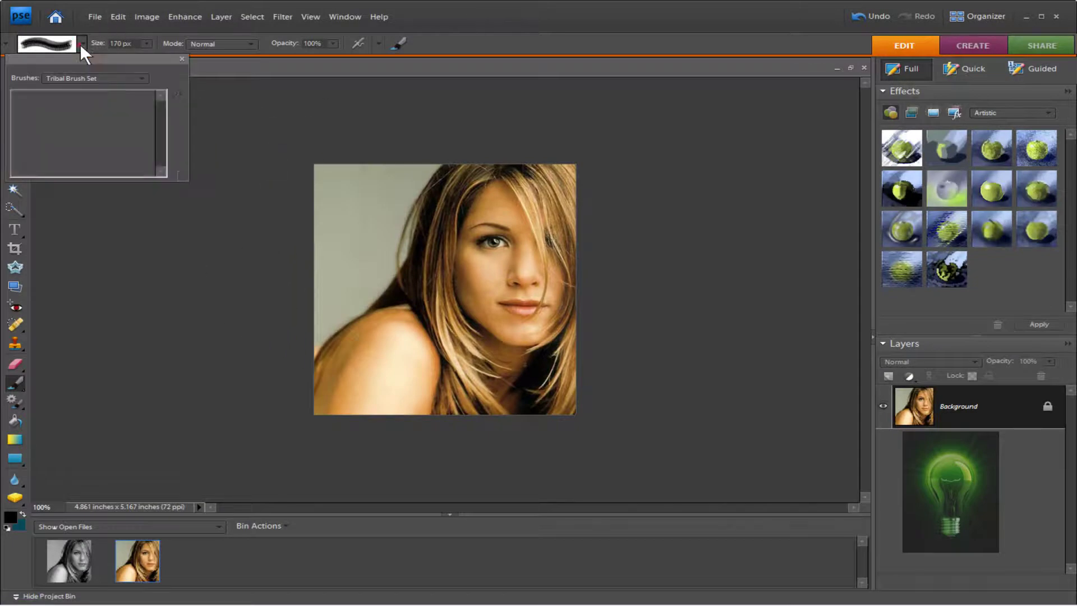
click(177, 92)
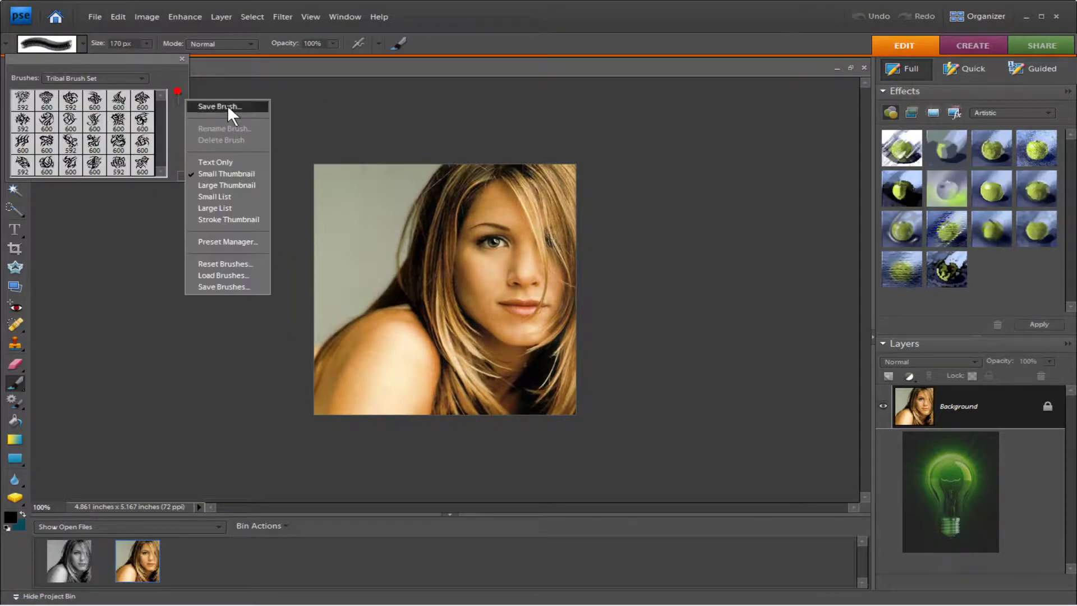
click(252, 275)
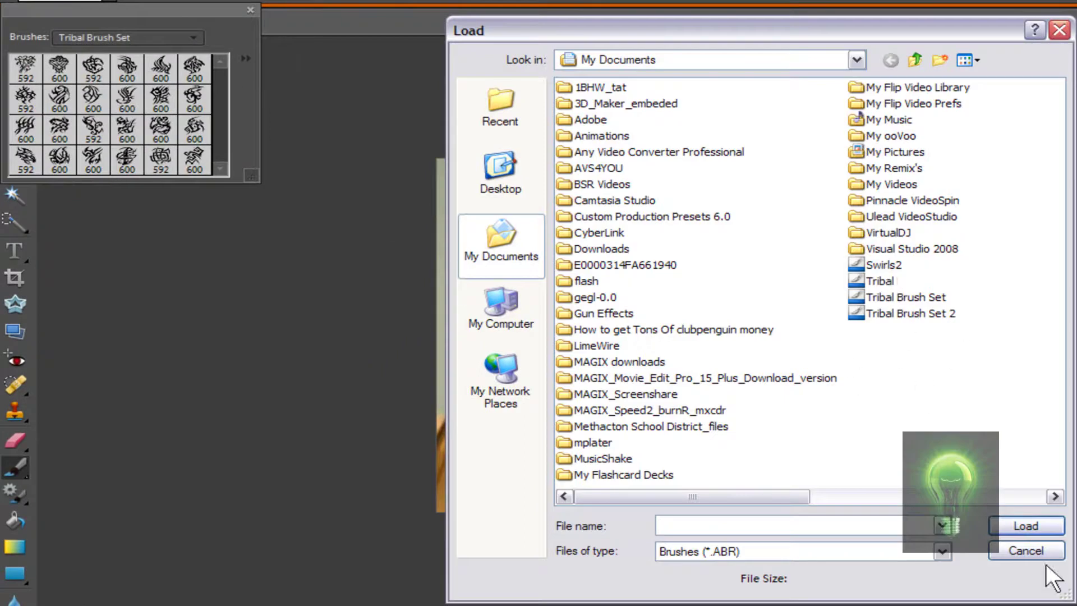
click(1058, 31)
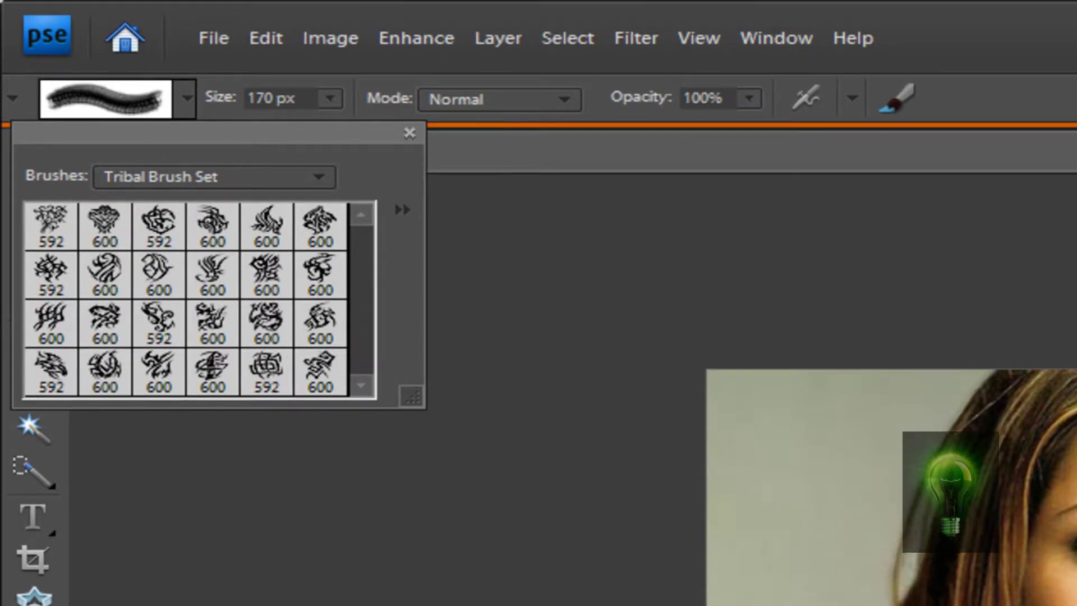
- Load the tribal brush from row 4, column 4 and shrink it from 600 px to 95 px
click(213, 369)
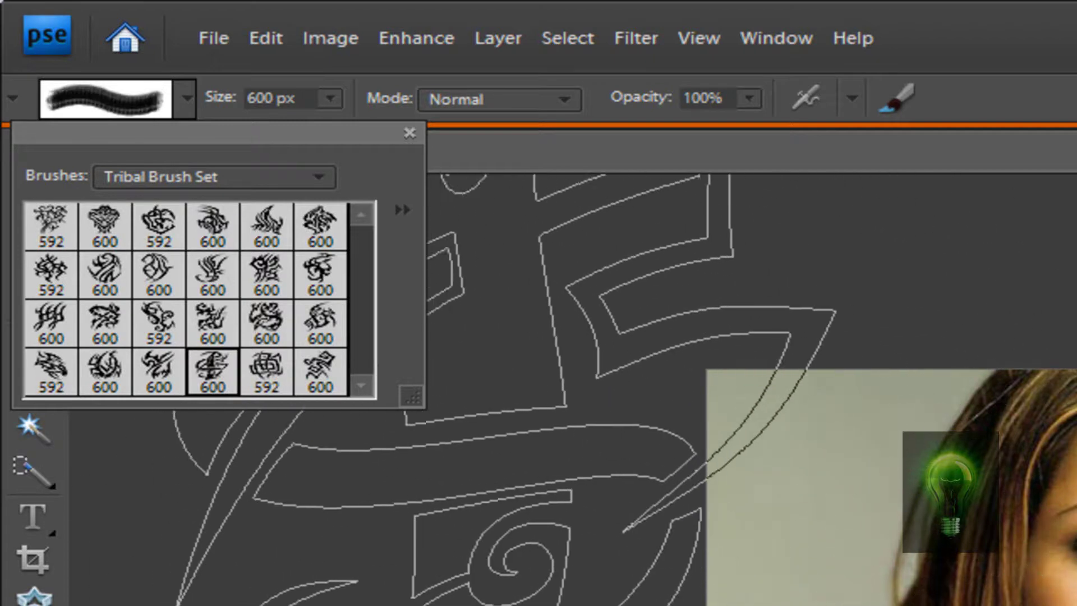
click(409, 133)
click(330, 99)
mouse_move(331, 130)
mouse_down()
mouse_move(313, 130)
mouse_move(326, 160)
mouse_up()
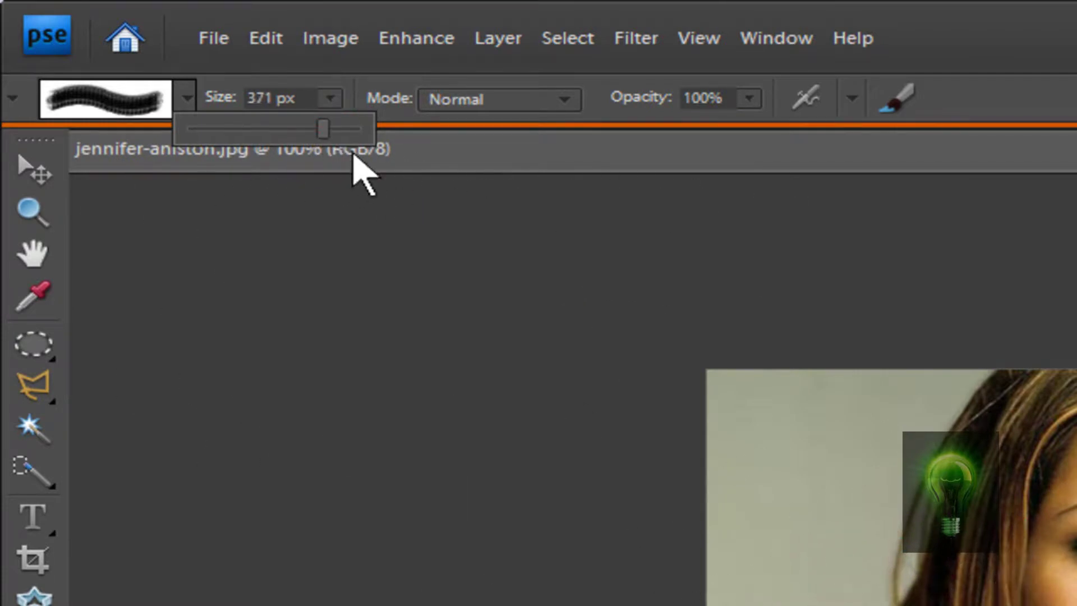
drag(323, 129, 307, 129)
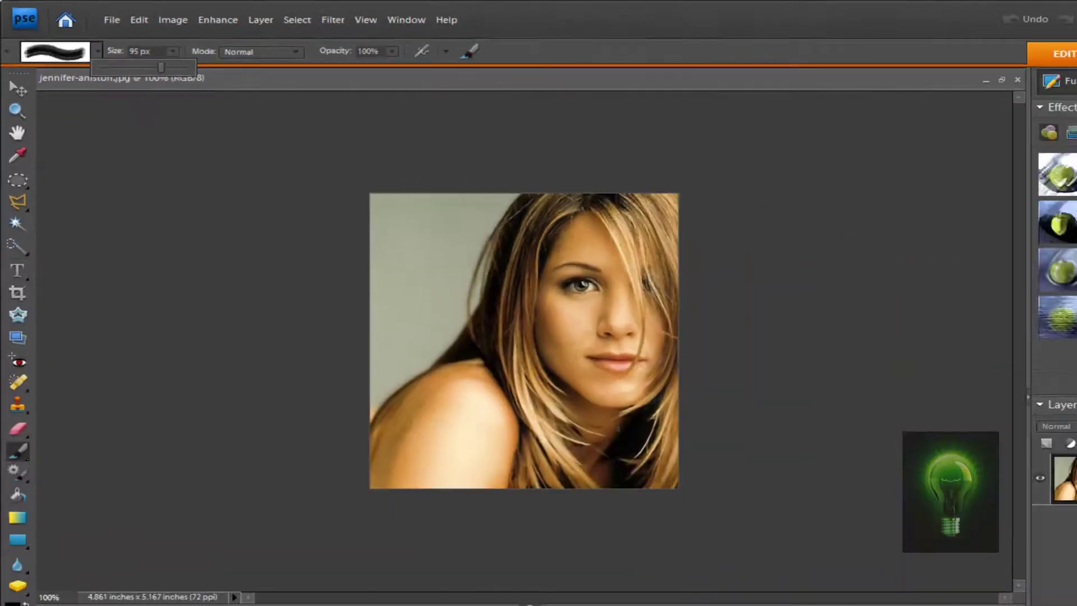
- Keep black as the foreground colour and stamp the tribal tattoo once on the shoulder
click(10, 515)
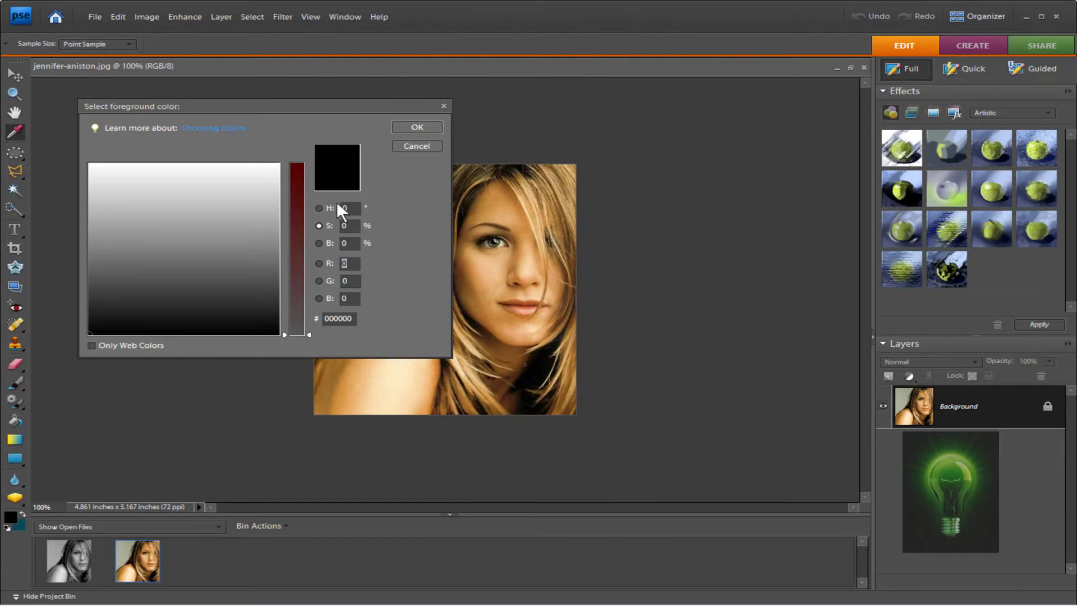
click(412, 129)
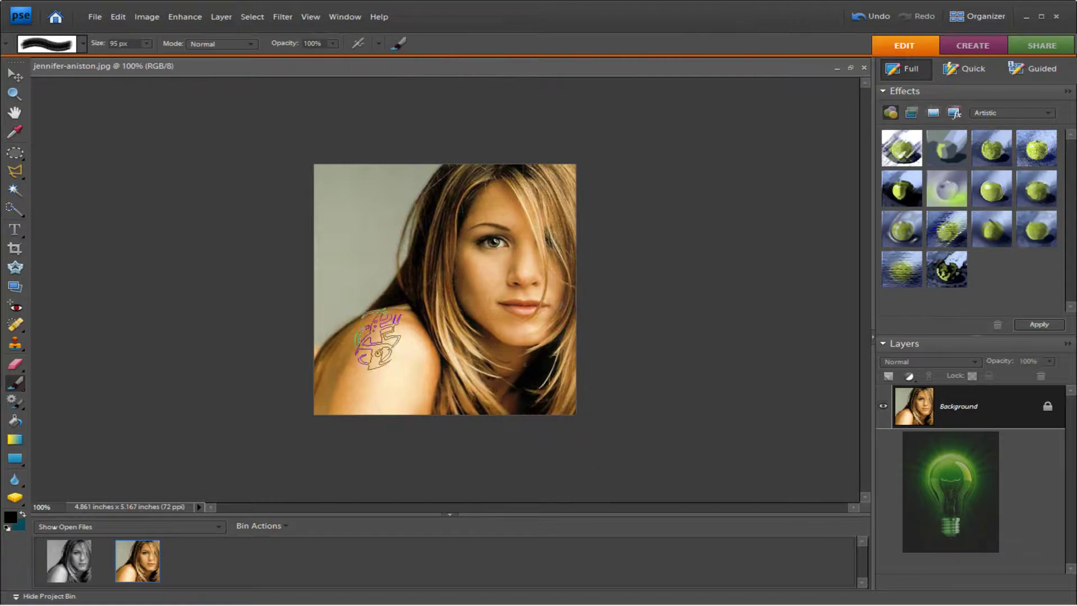
click(387, 356)
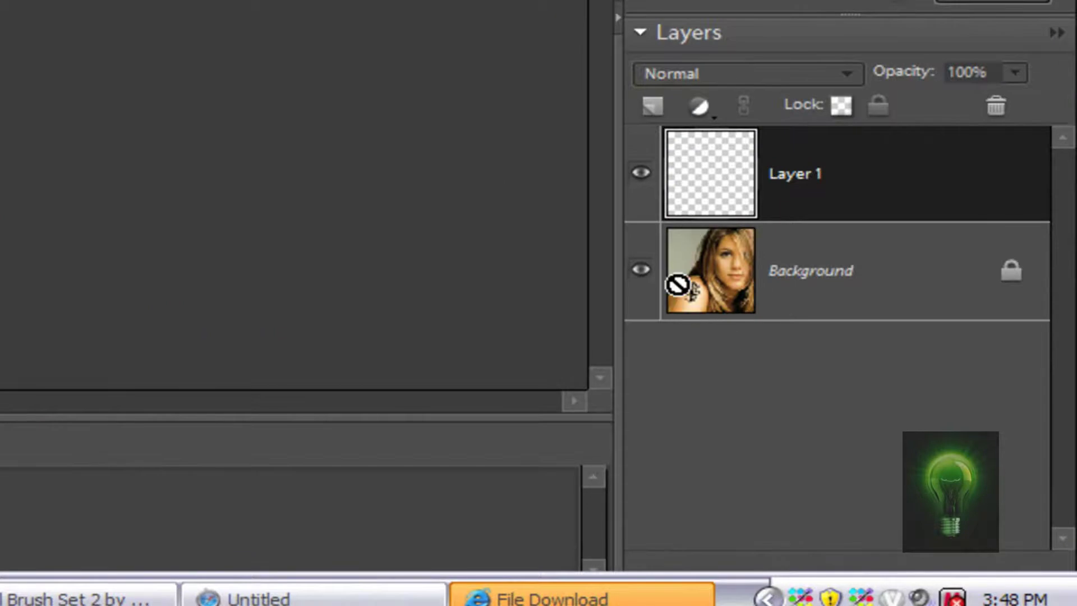
- Undo the stamp, add a new empty layer, and stamp the black tattoo onto the shoulder there
key(ctrl+z)
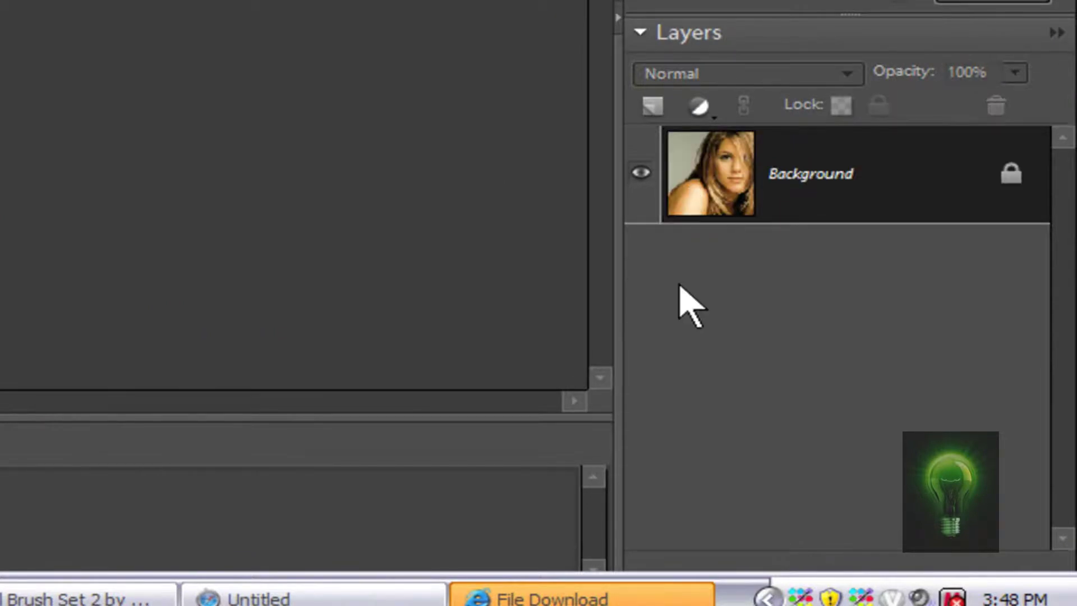
click(652, 108)
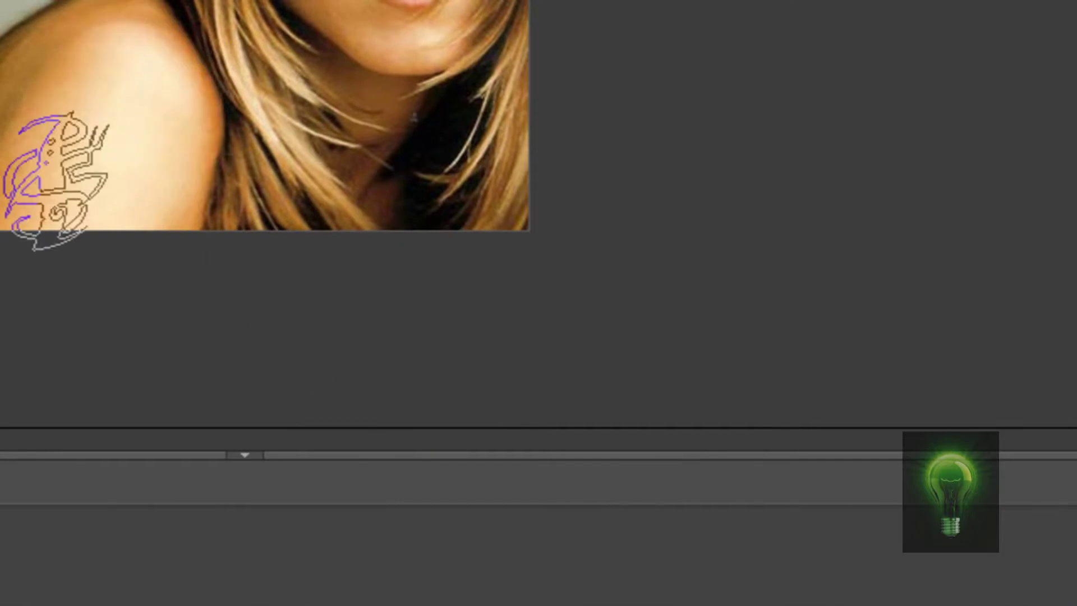
click(112, 55)
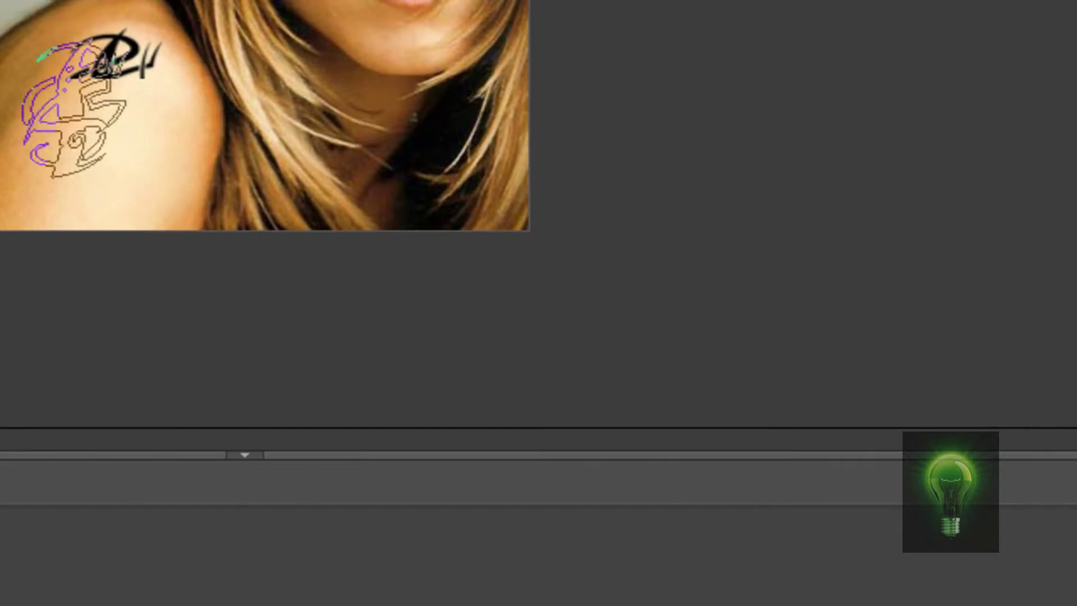
click(109, 98)
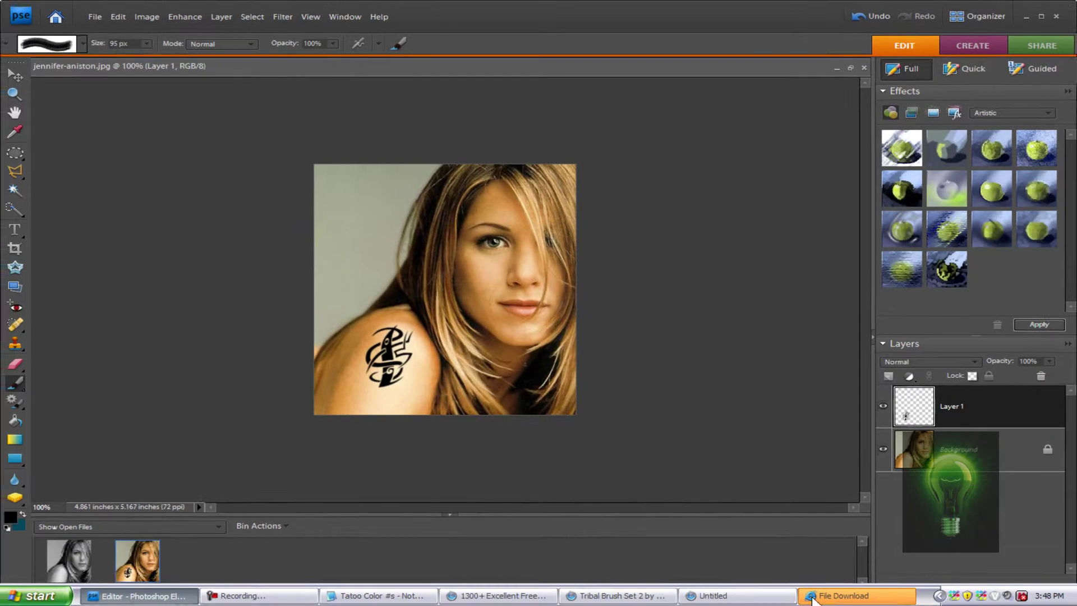
- Cancel the file download, close the empty and tribal-brushes Safari windows, and dismiss the Start menu
click(643, 320)
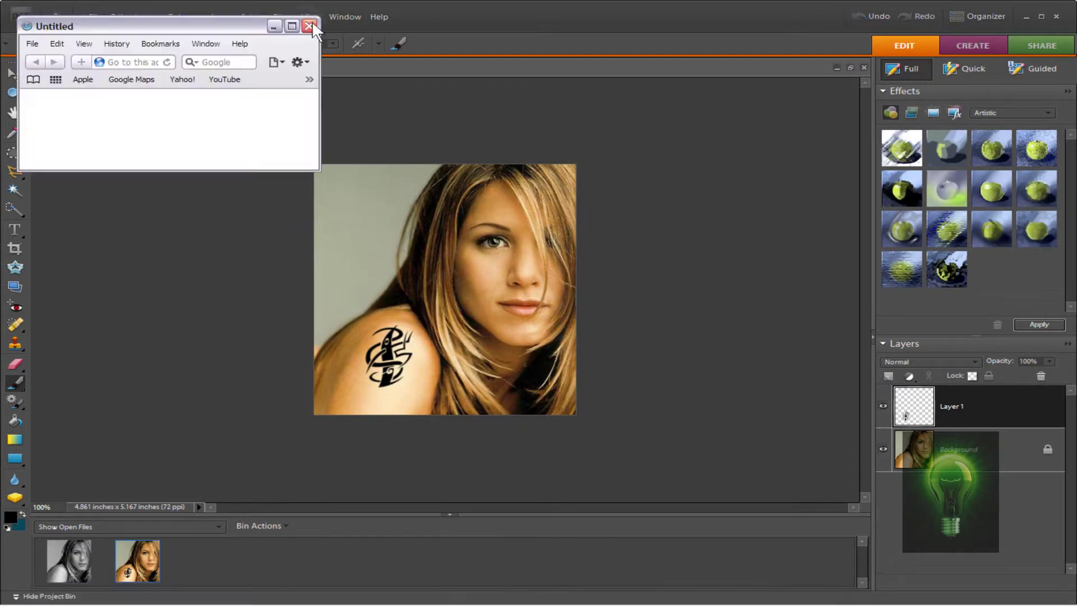
click(310, 23)
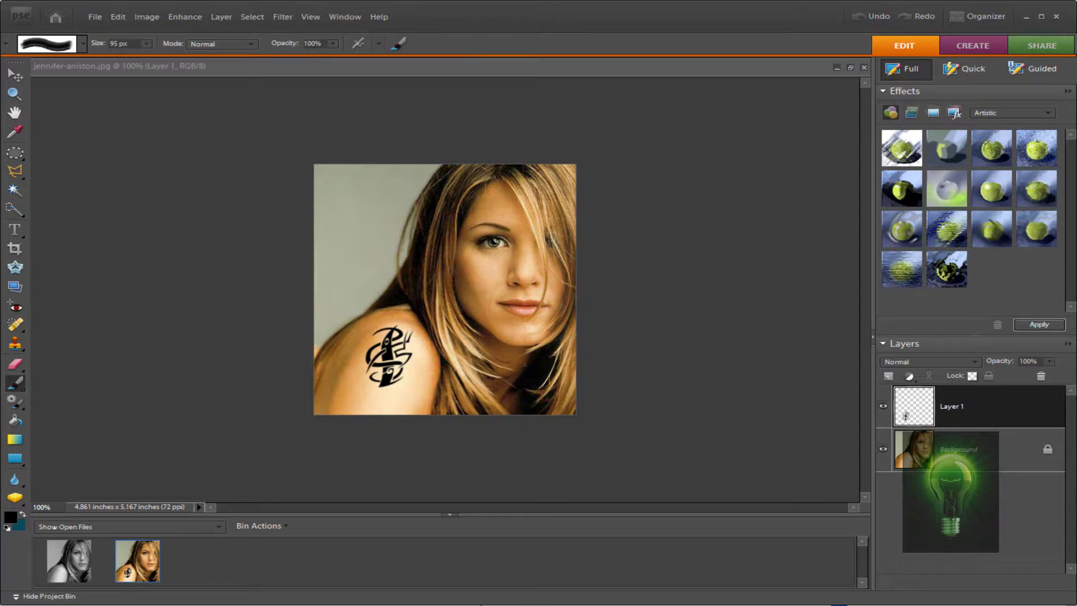
key(super)
click(589, 597)
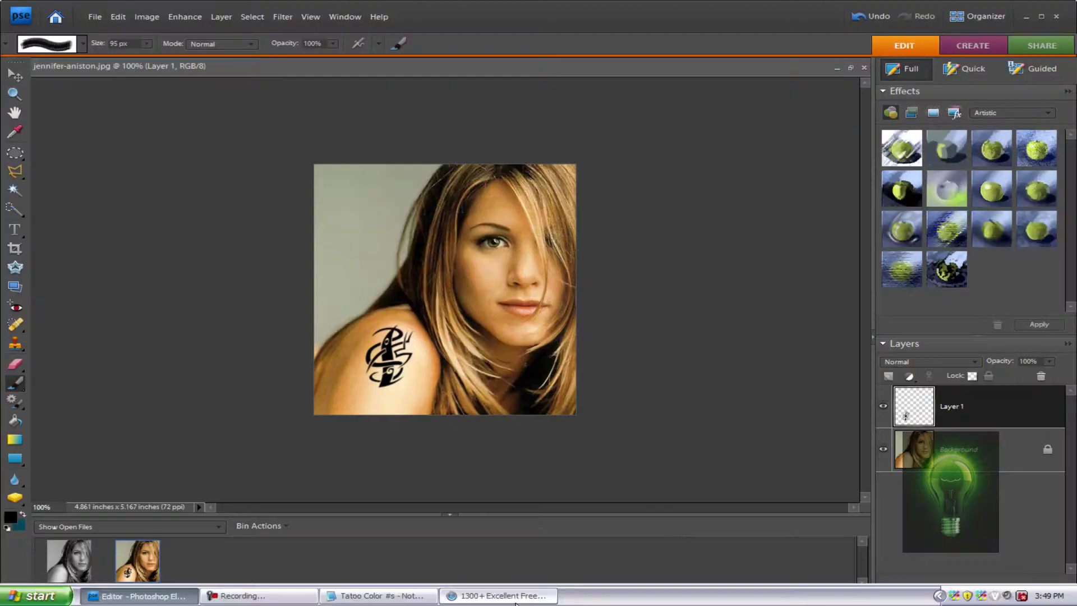
click(499, 596)
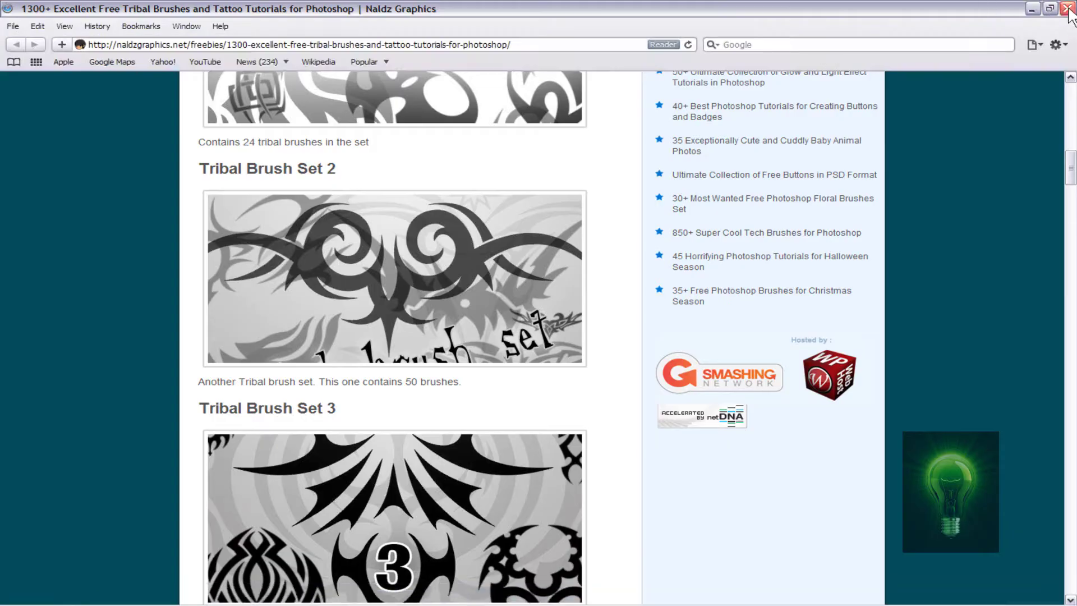
click(1068, 9)
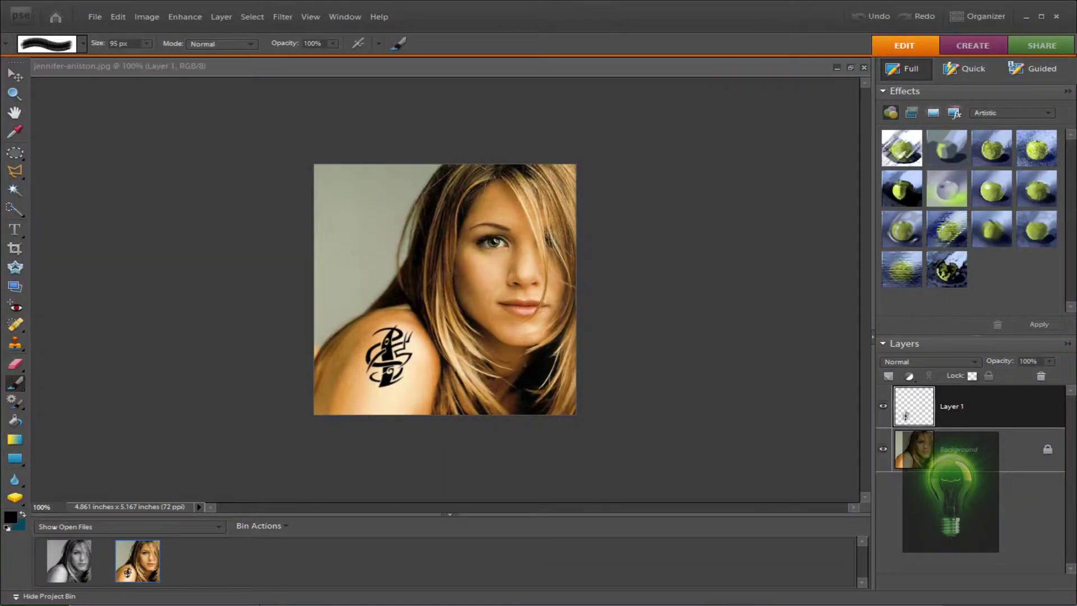
key(super)
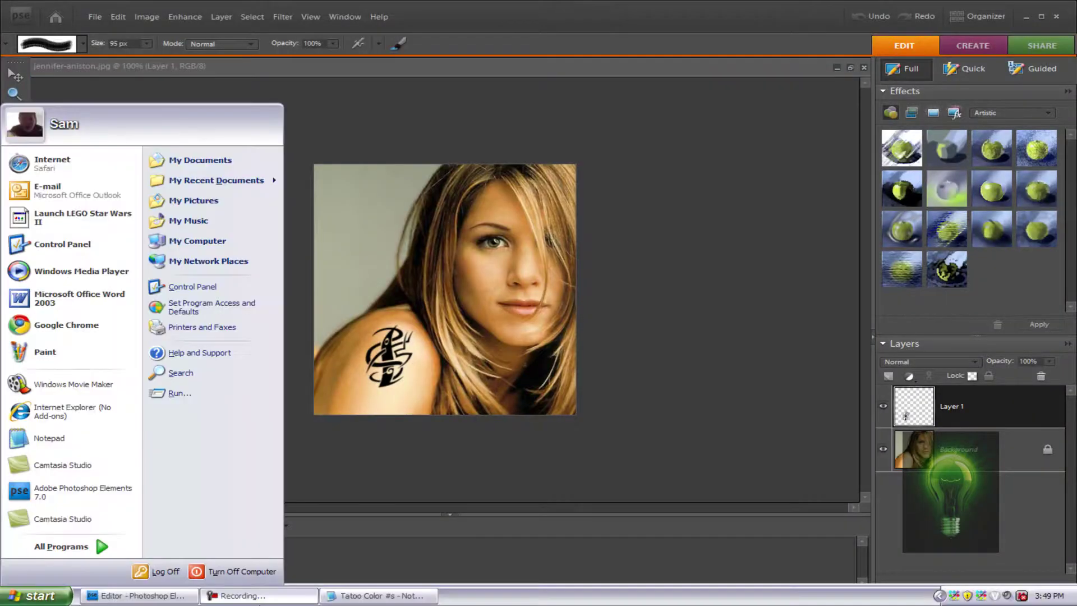
click(334, 577)
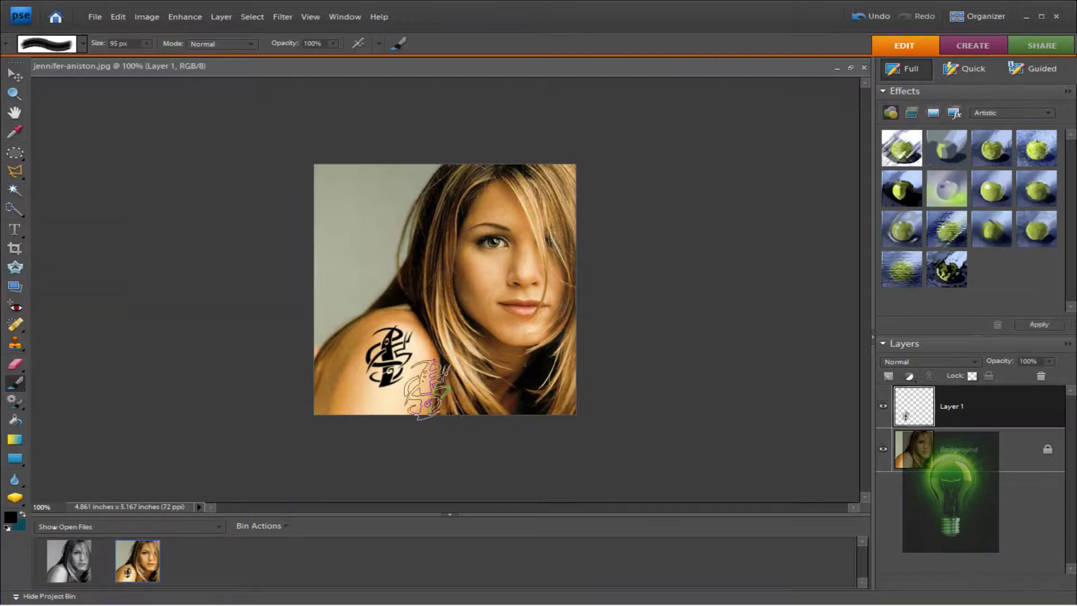
- Scale the tattoo to 87.2% and position it on the shoulder with the Move tool
click(14, 76)
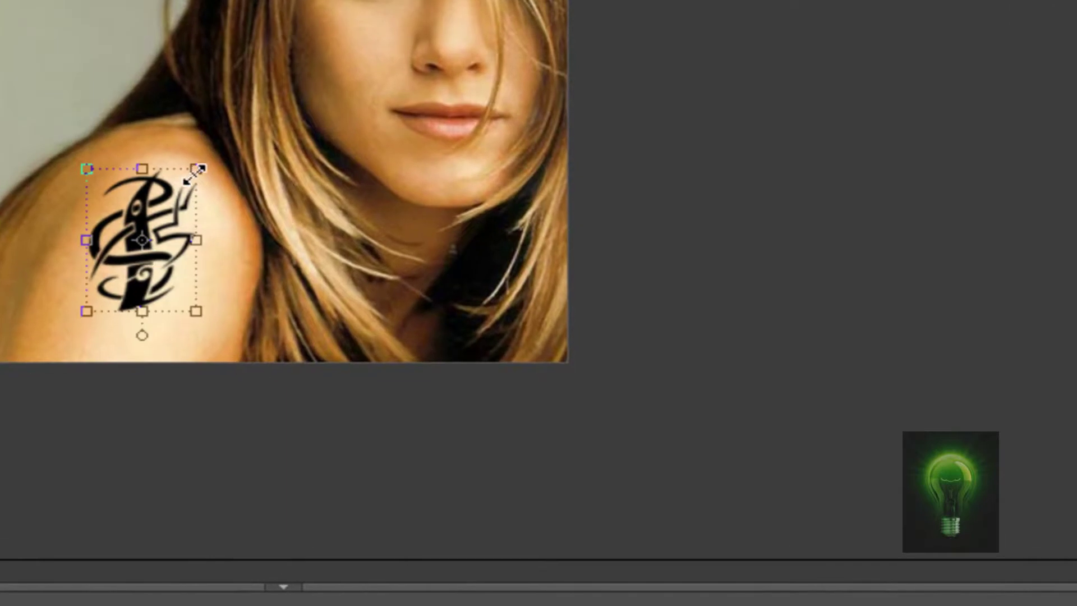
click(195, 171)
drag(220, 168, 268, 130)
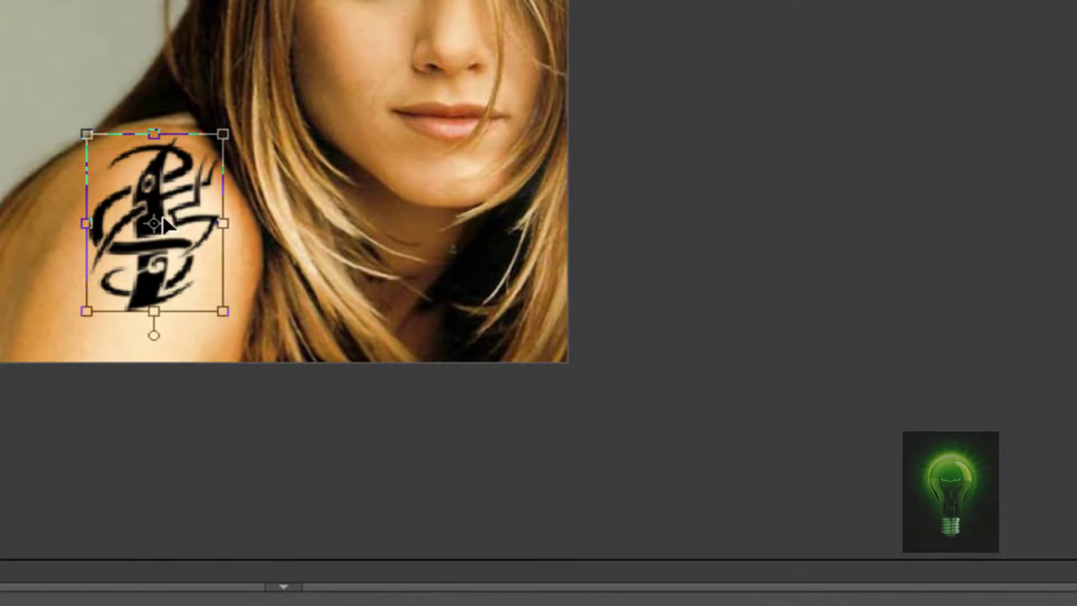
drag(160, 212, 154, 217)
drag(186, 255, 135, 202)
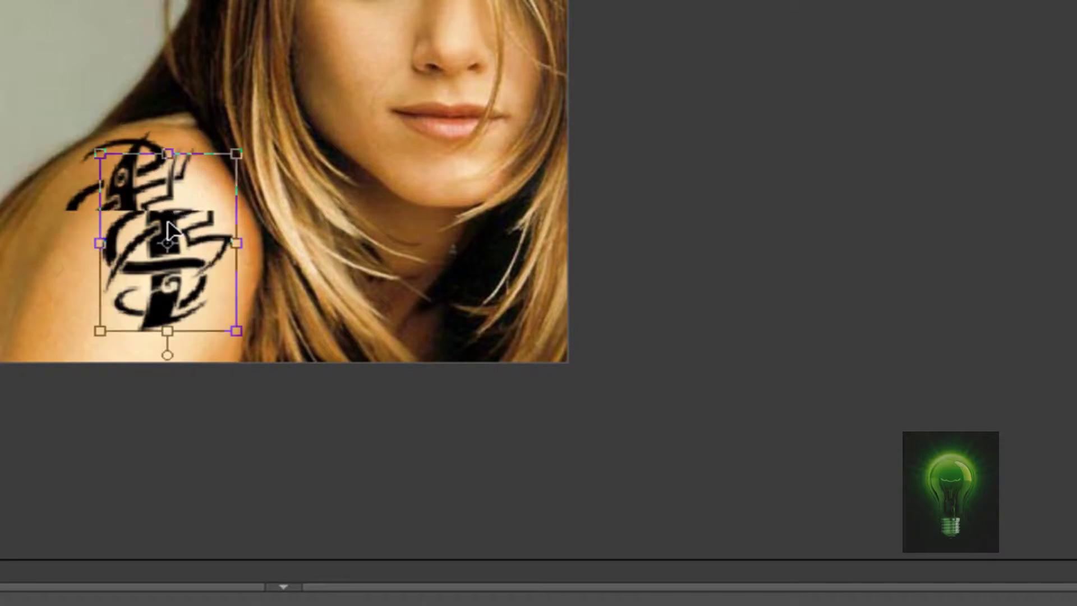
drag(162, 221, 151, 213)
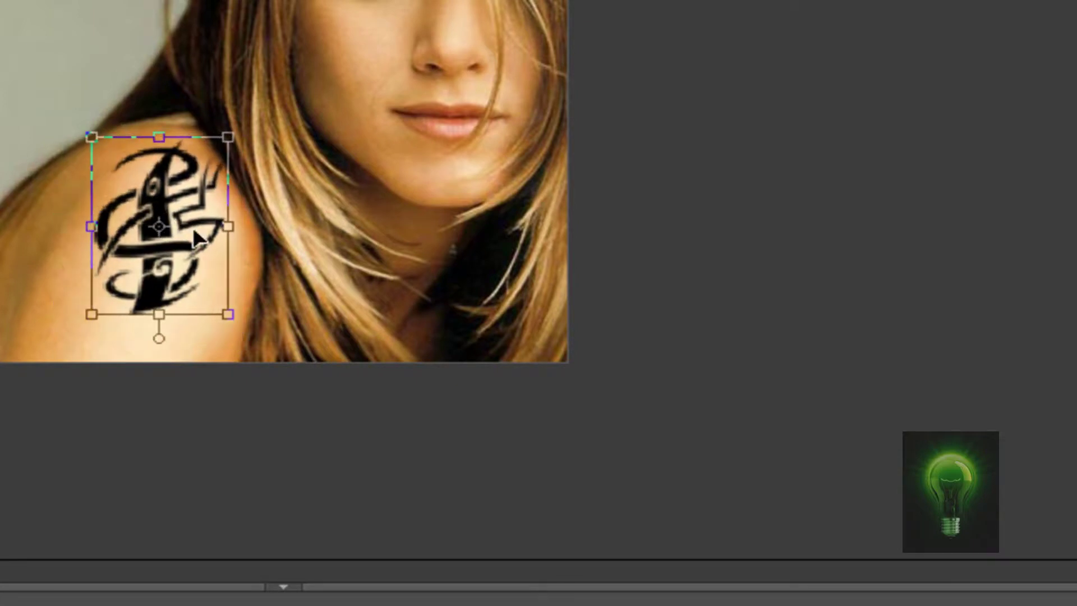
drag(231, 138, 202, 187)
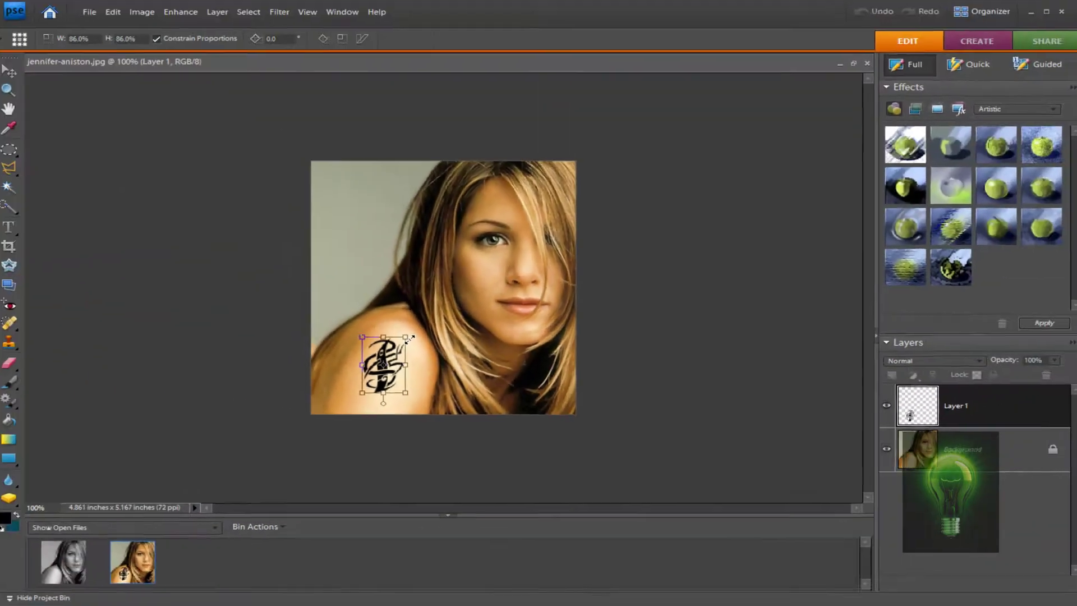
drag(408, 338, 409, 337)
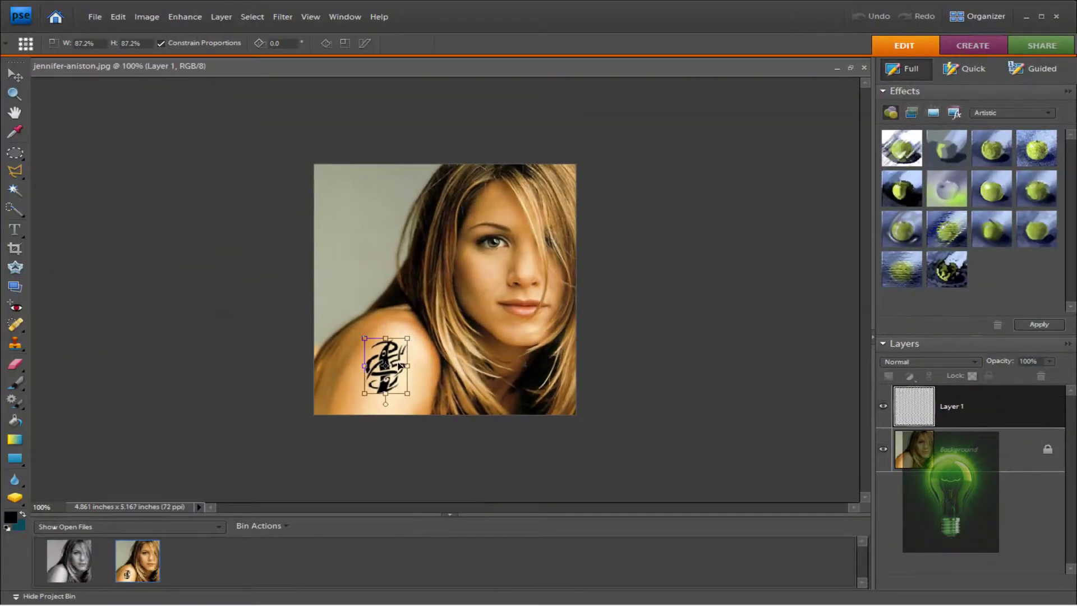
key(Return)
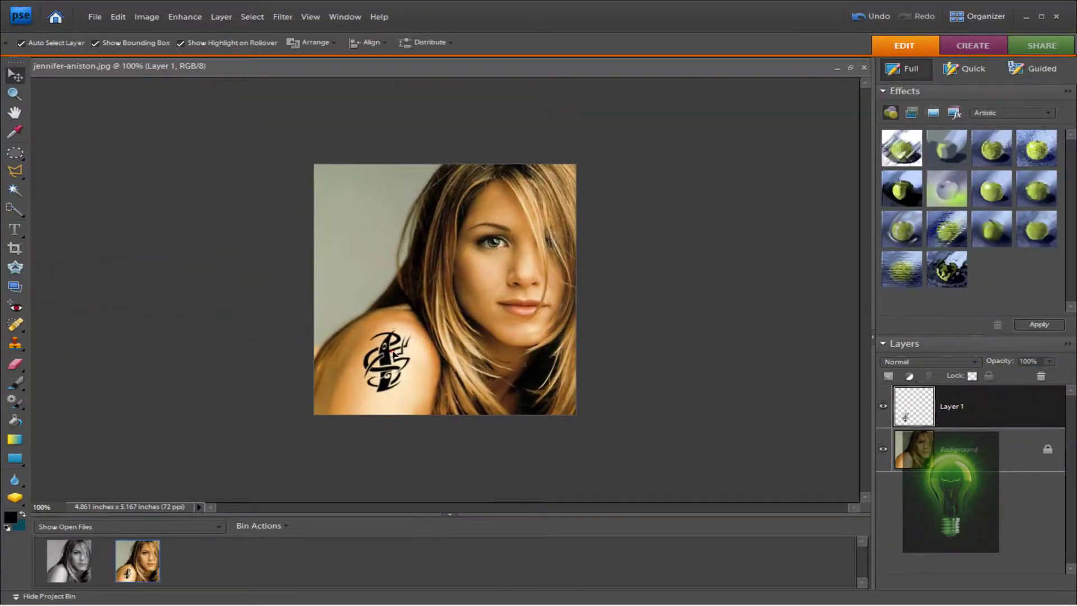
- Rotate the tattoo to lie sideways across the shoulder, nudge it up, and commit
click(395, 354)
click(384, 365)
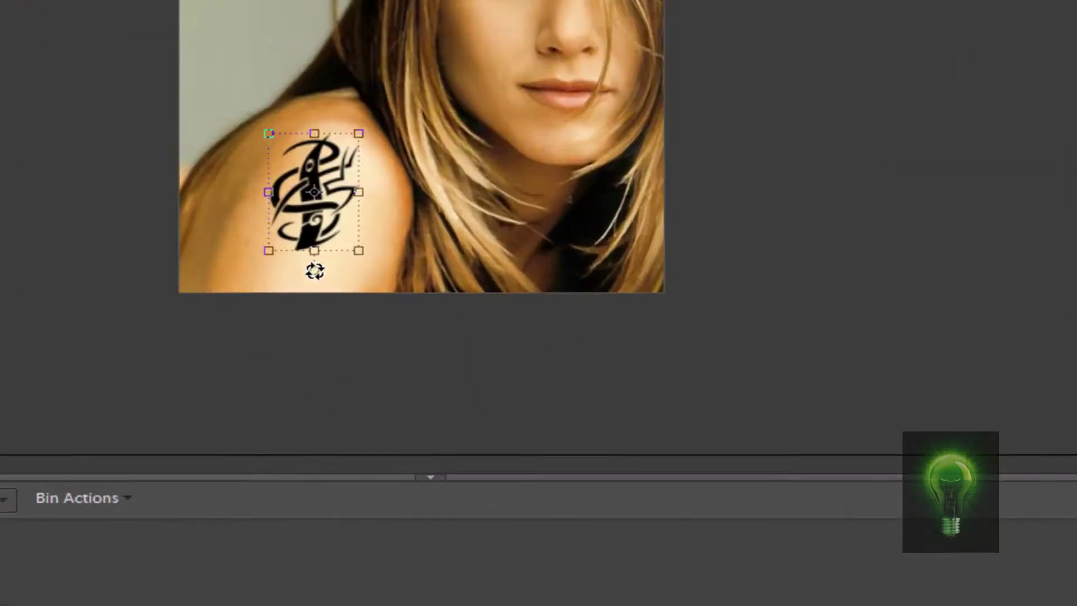
drag(387, 402, 311, 353)
drag(110, 95, 113, 108)
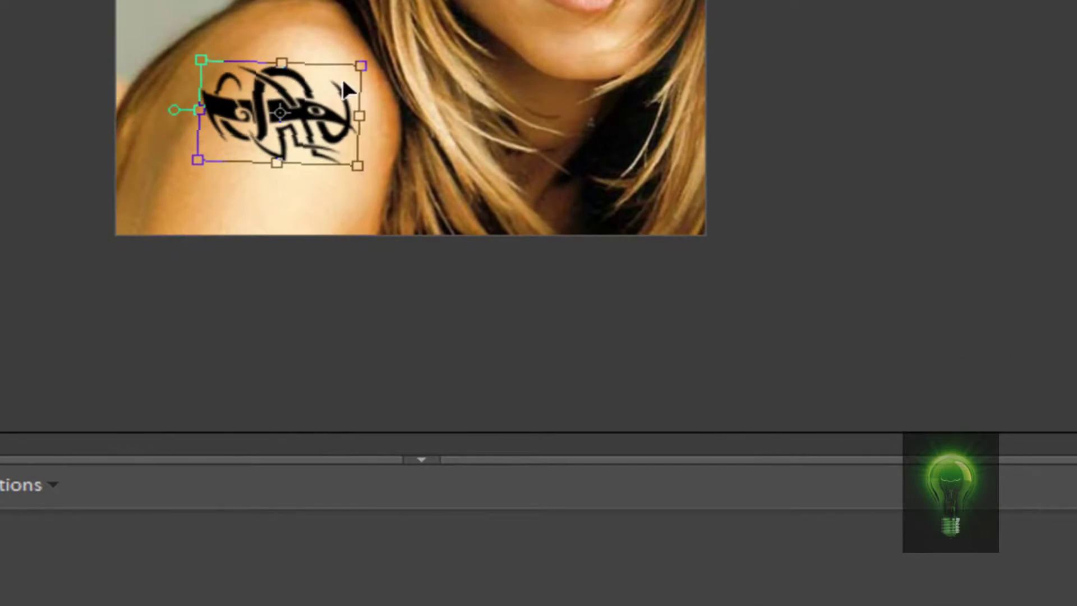
drag(287, 132, 291, 117)
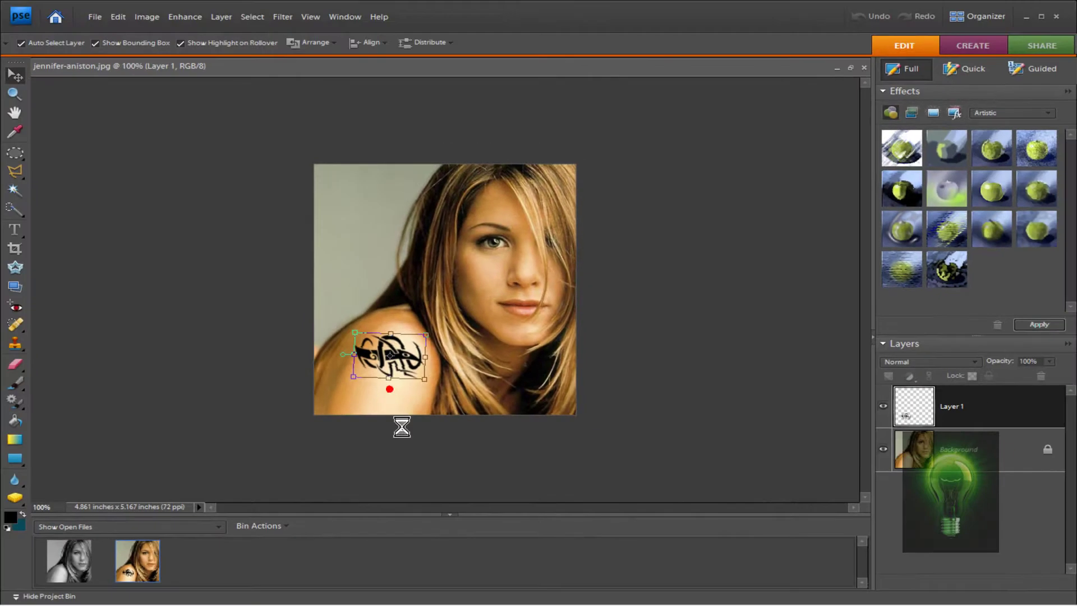
key(Return)
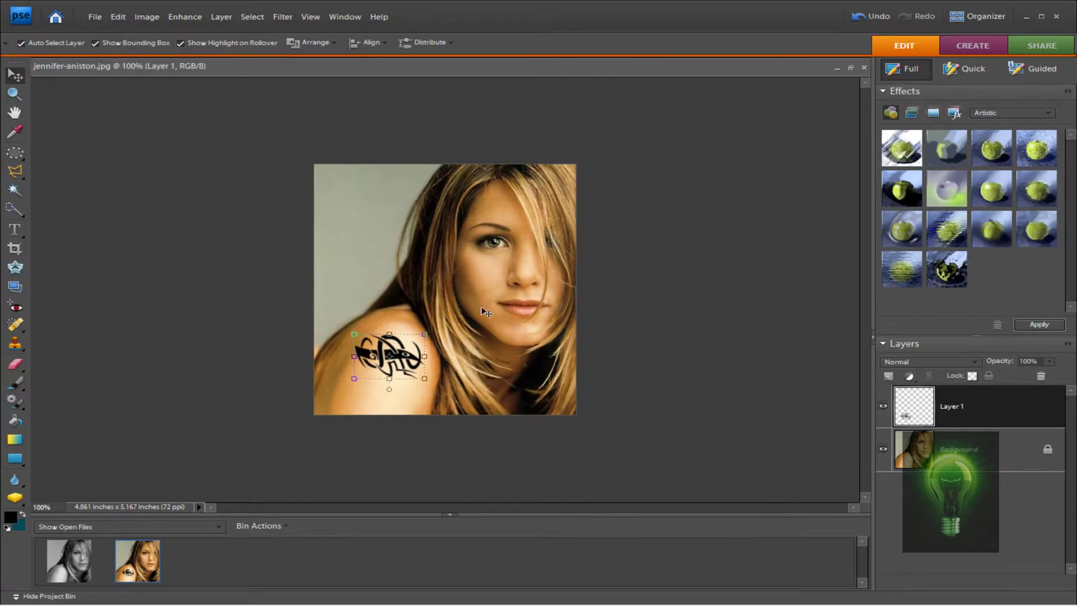
- Open Edit > Stroke (Outline) Selection, briefly checking the foreground colour picker before closing it
click(119, 16)
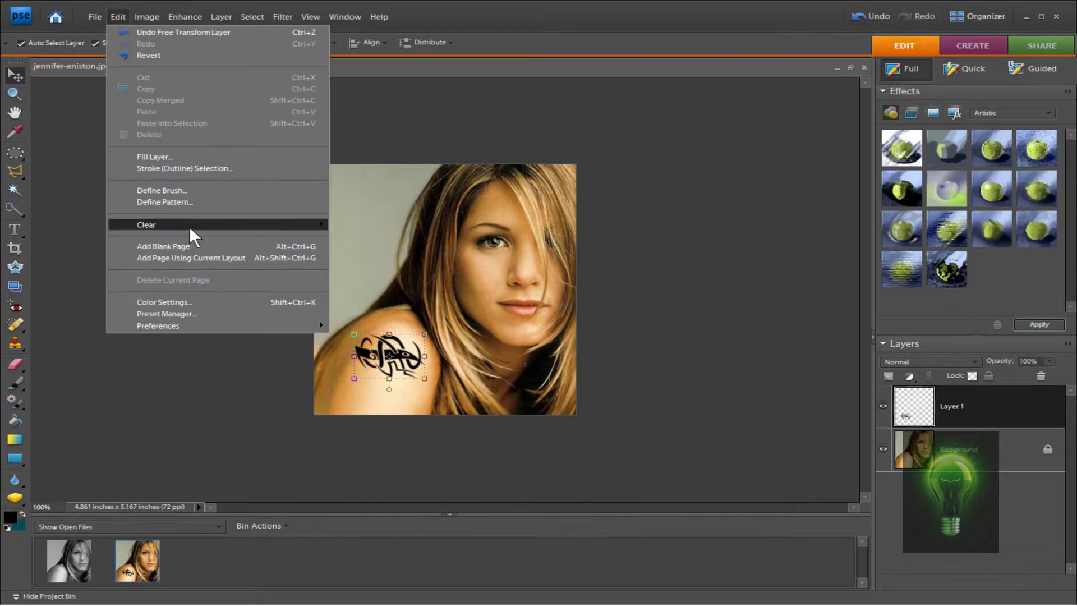
click(199, 167)
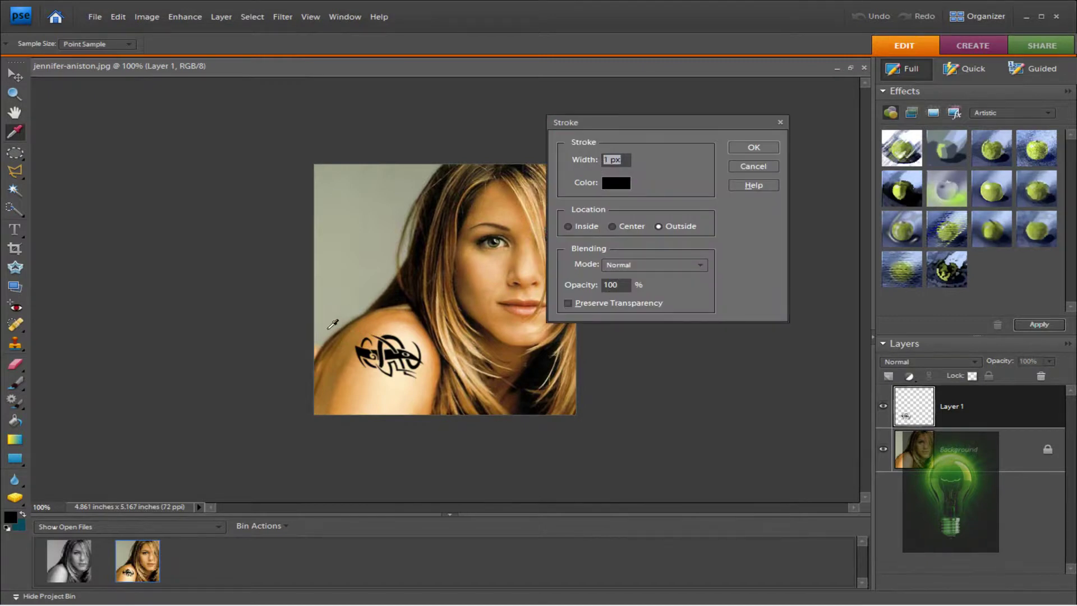
click(11, 517)
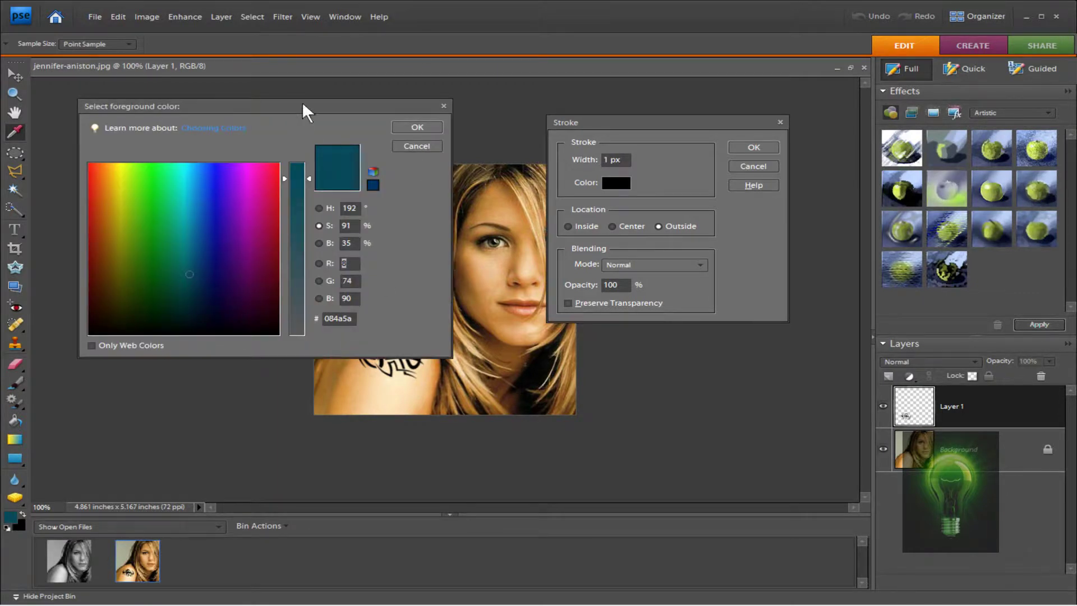
drag(303, 107, 331, 120)
click(473, 119)
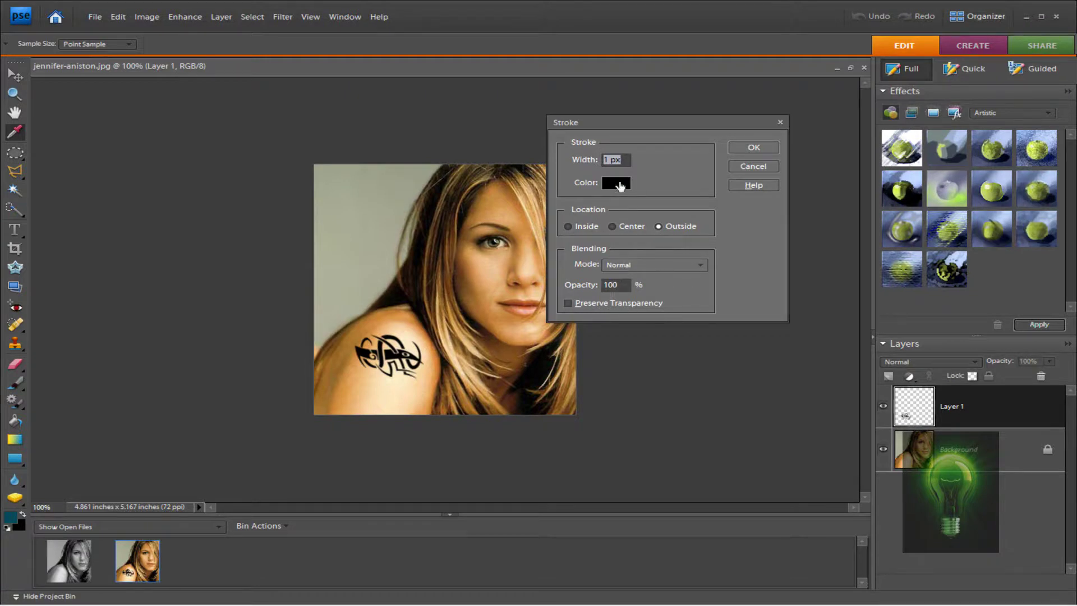
- Set the stroke colour to teal 084a5a from the Notepad notes and apply the 1 px outline
click(611, 183)
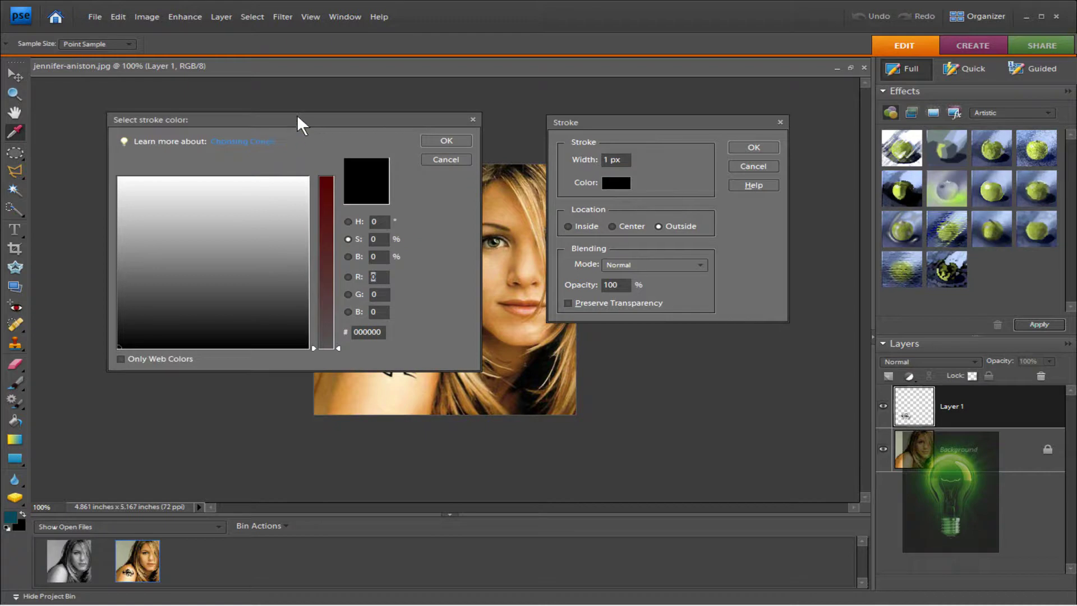
click(11, 515)
drag(352, 124, 746, 101)
key(alt+Tab)
drag(425, 111, 443, 224)
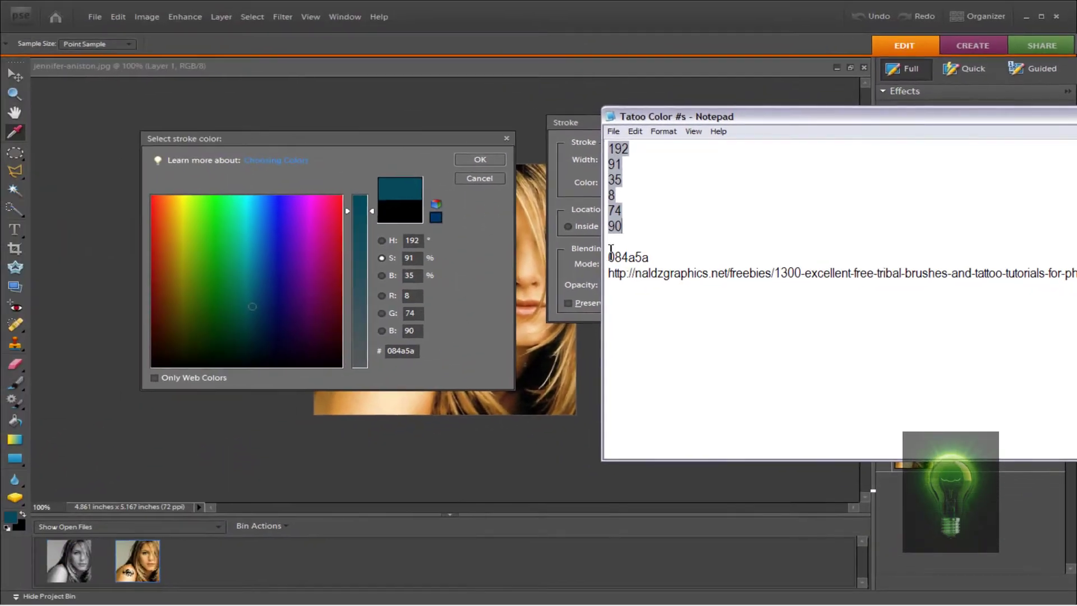
drag(609, 254, 649, 258)
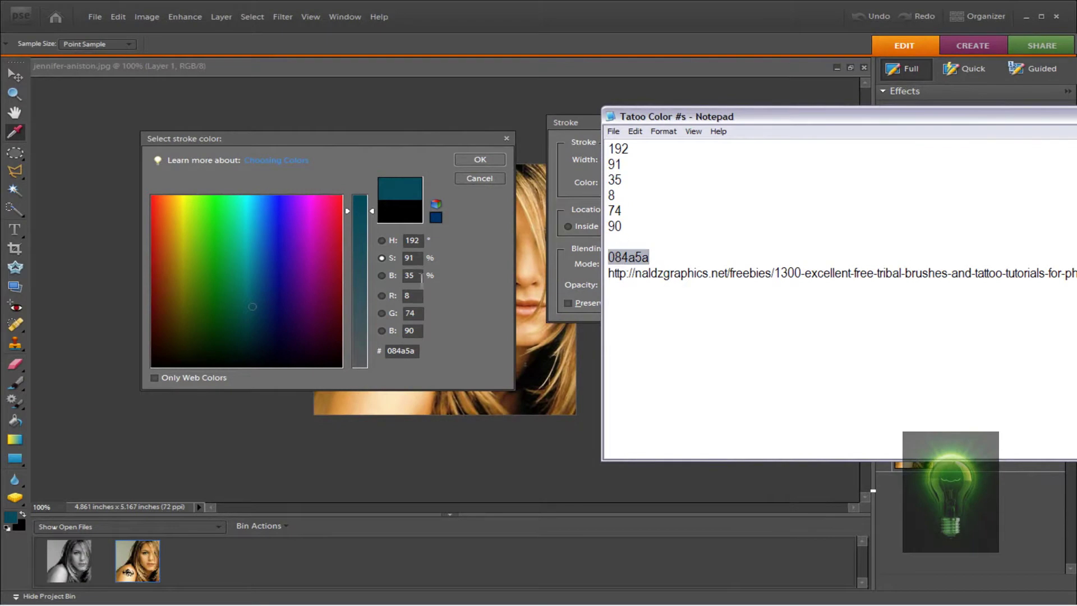
drag(688, 112, 421, 268)
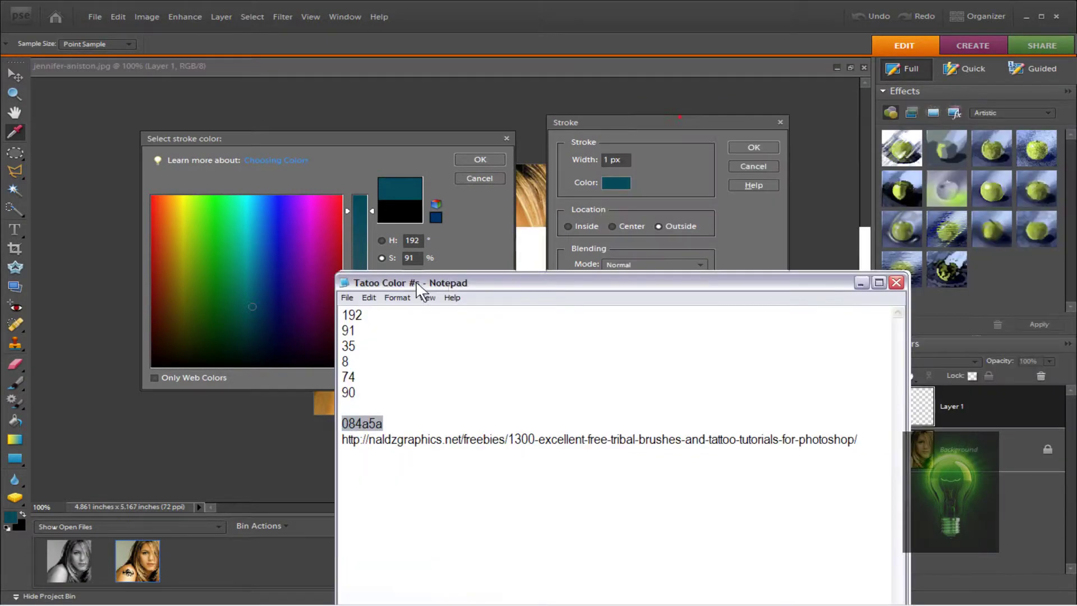
click(850, 282)
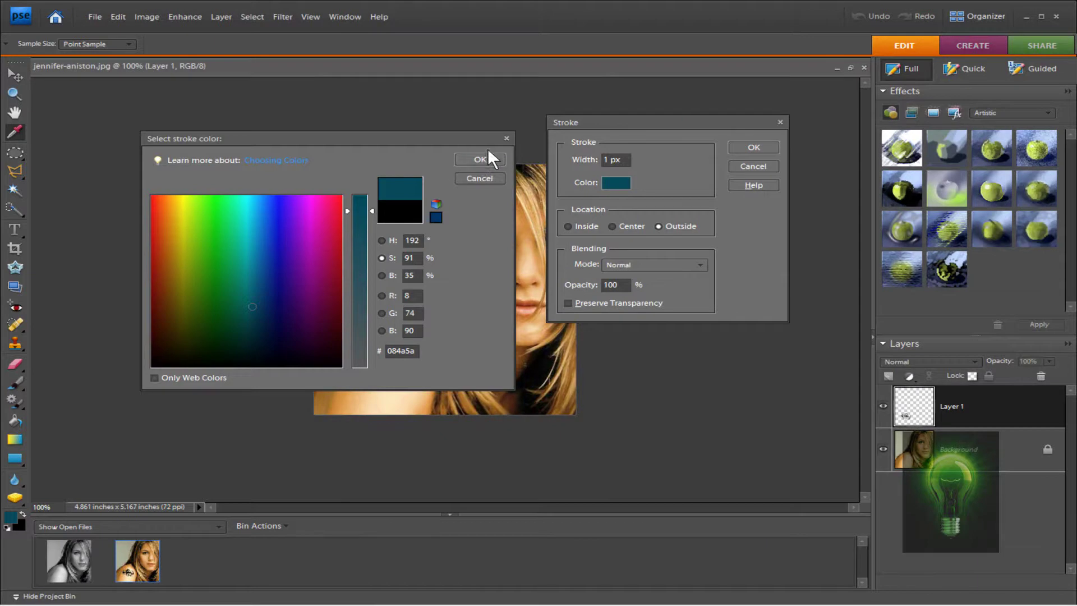
click(490, 158)
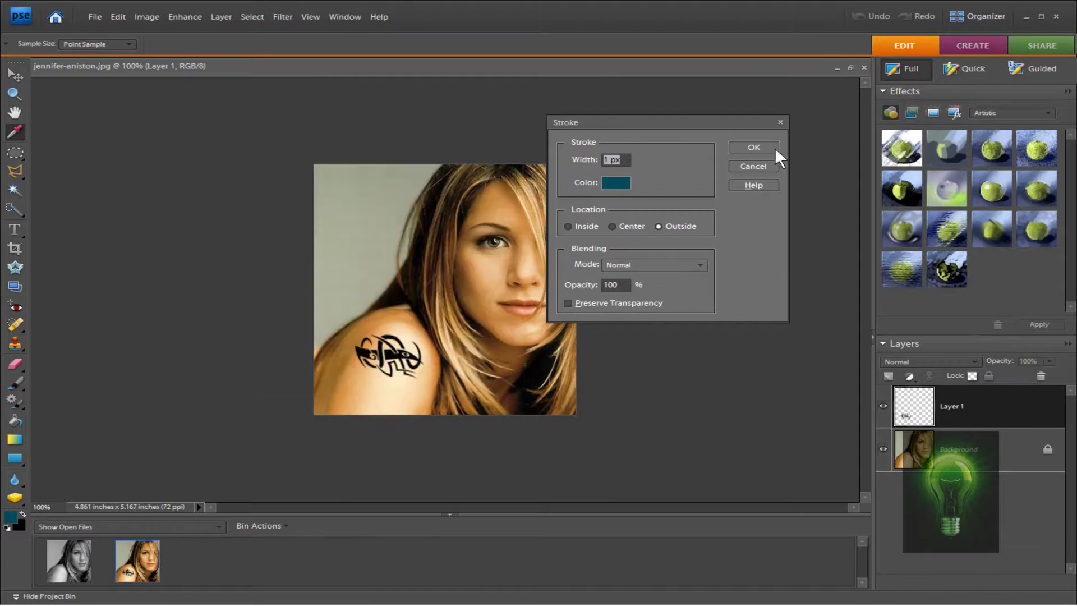
click(757, 147)
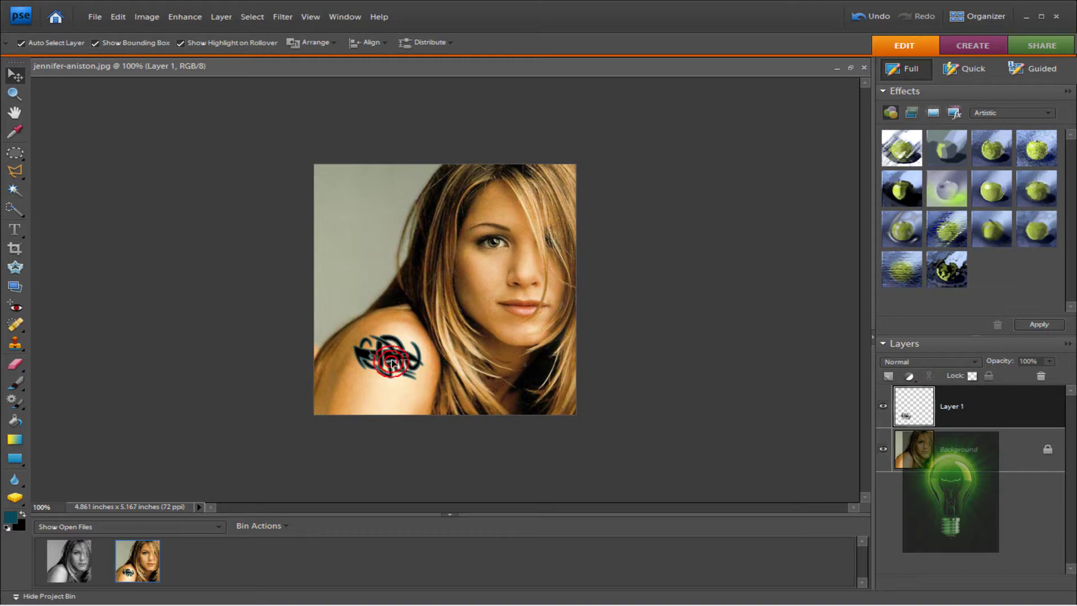
- Open the Filter > Distort submenu
click(290, 19)
mouse_move(373, 134)
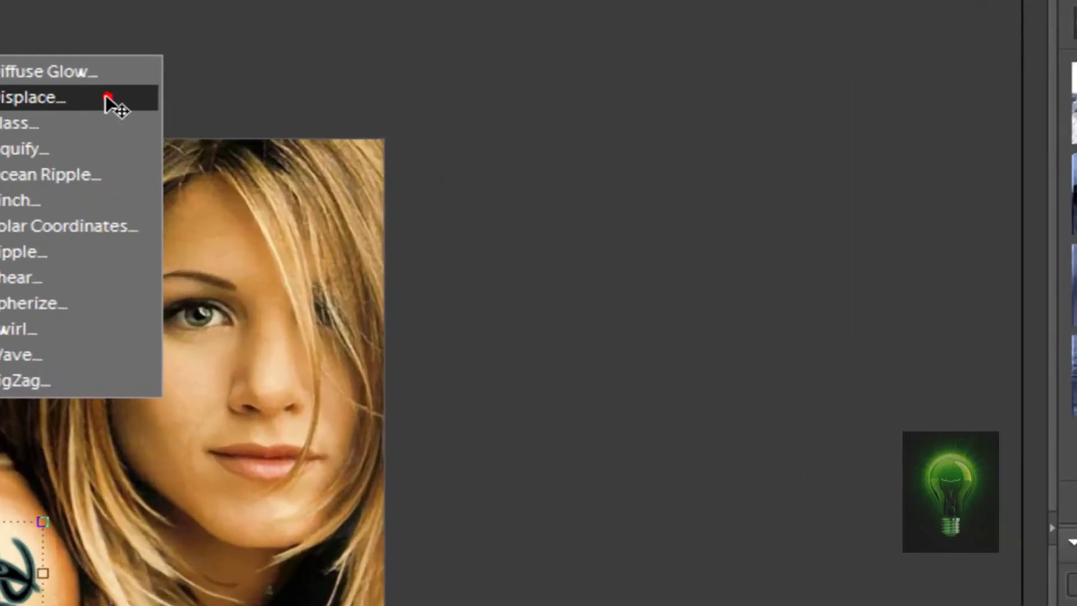
- Run Displace with default settings using jennifer-anistonTUTORIAL.psd as the map, then dismiss the transform box
click(107, 98)
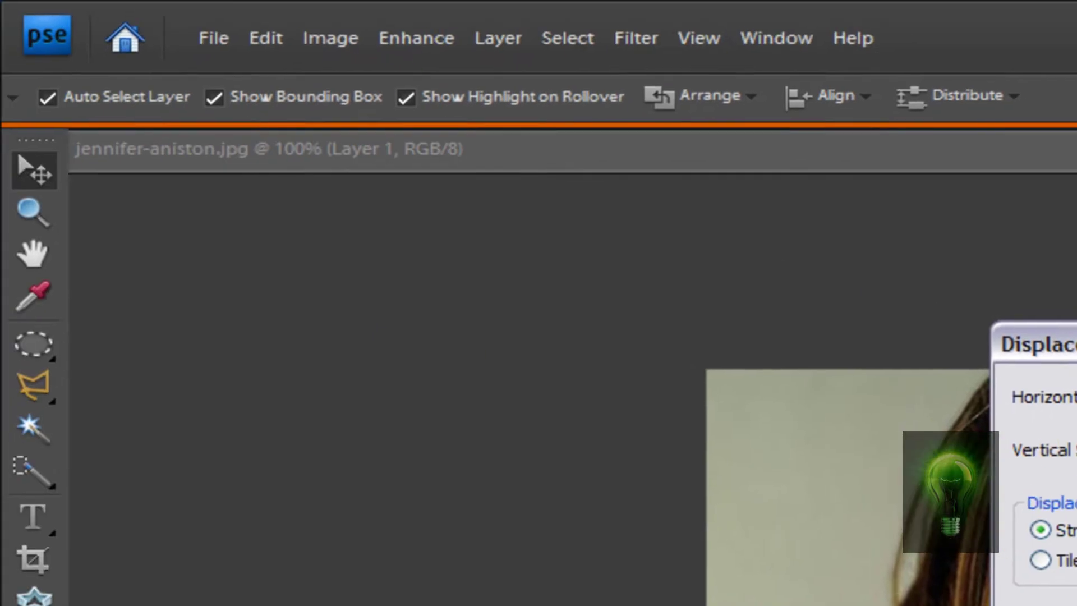
key(Return)
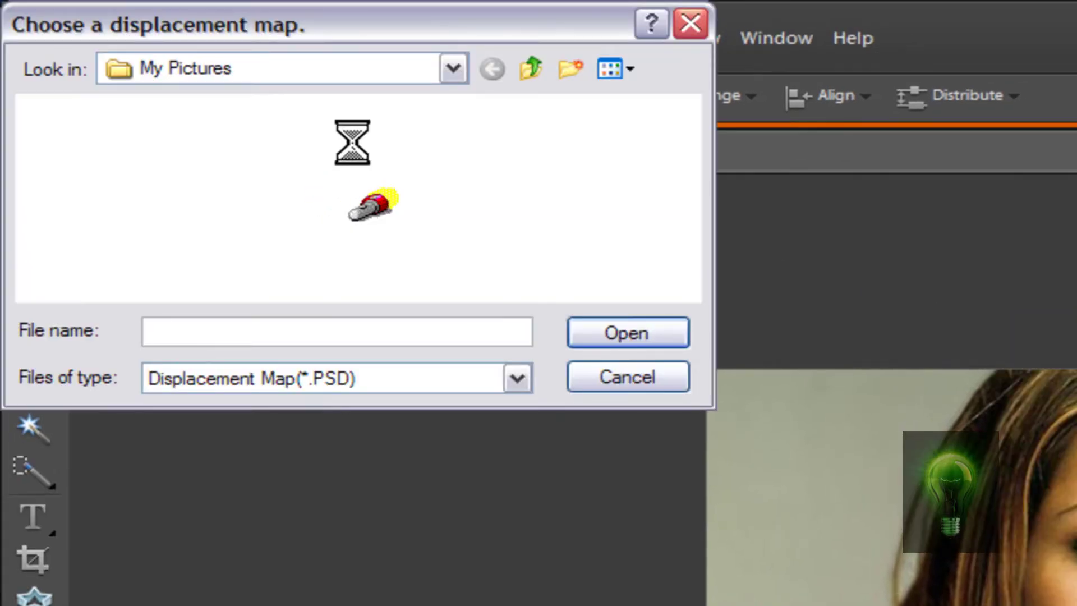
drag(689, 133, 654, 224)
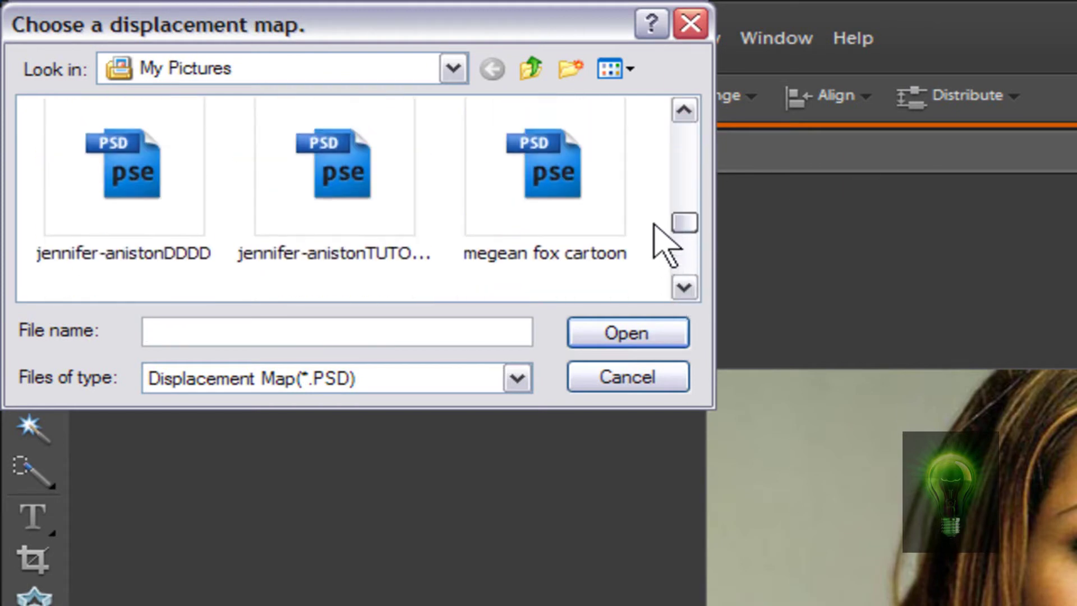
click(373, 192)
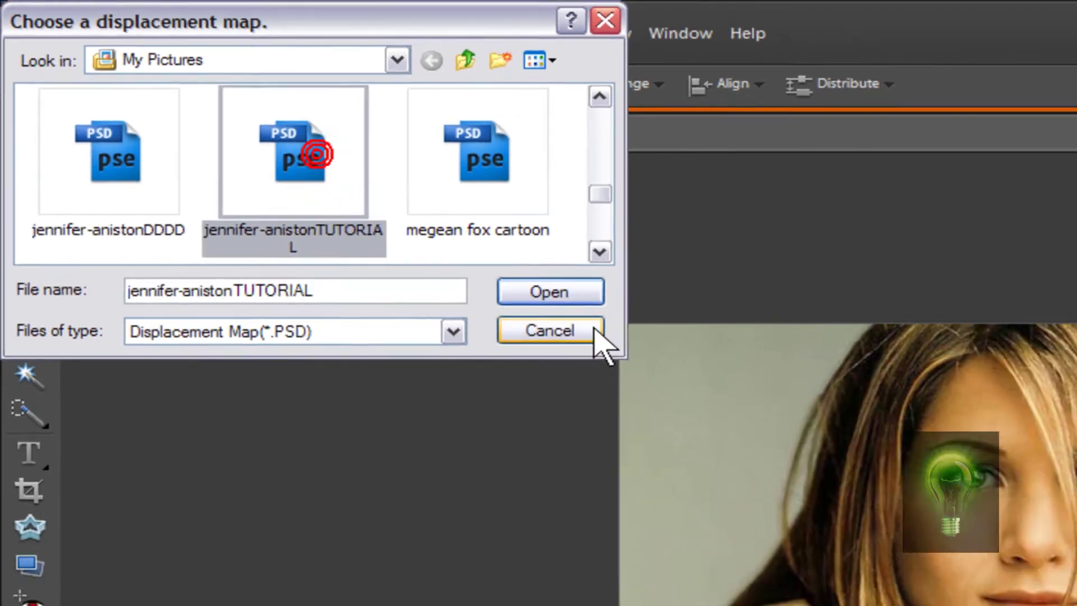
click(656, 333)
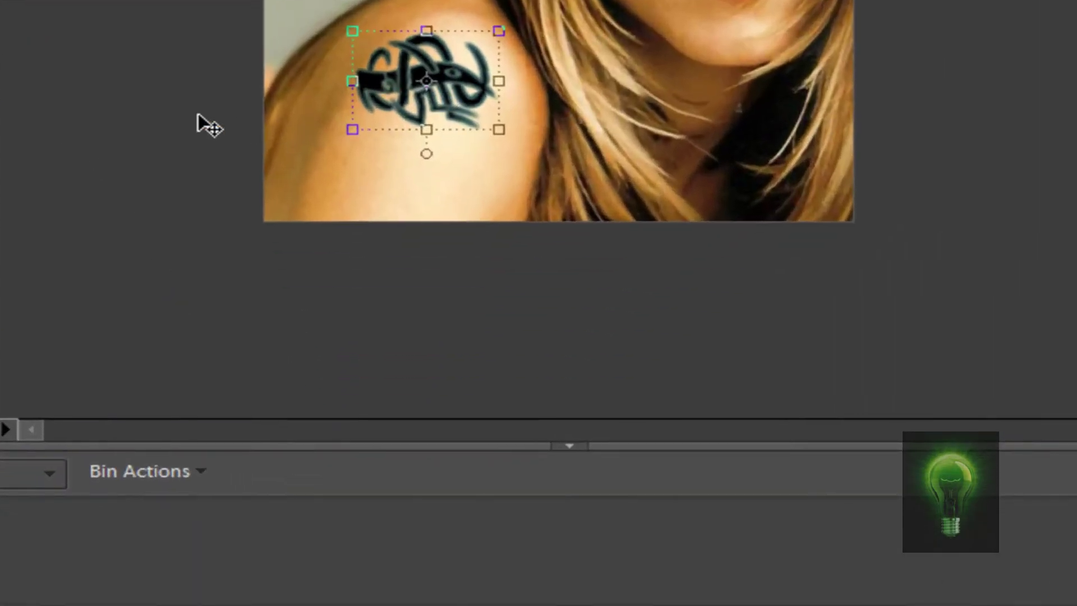
key(Return)
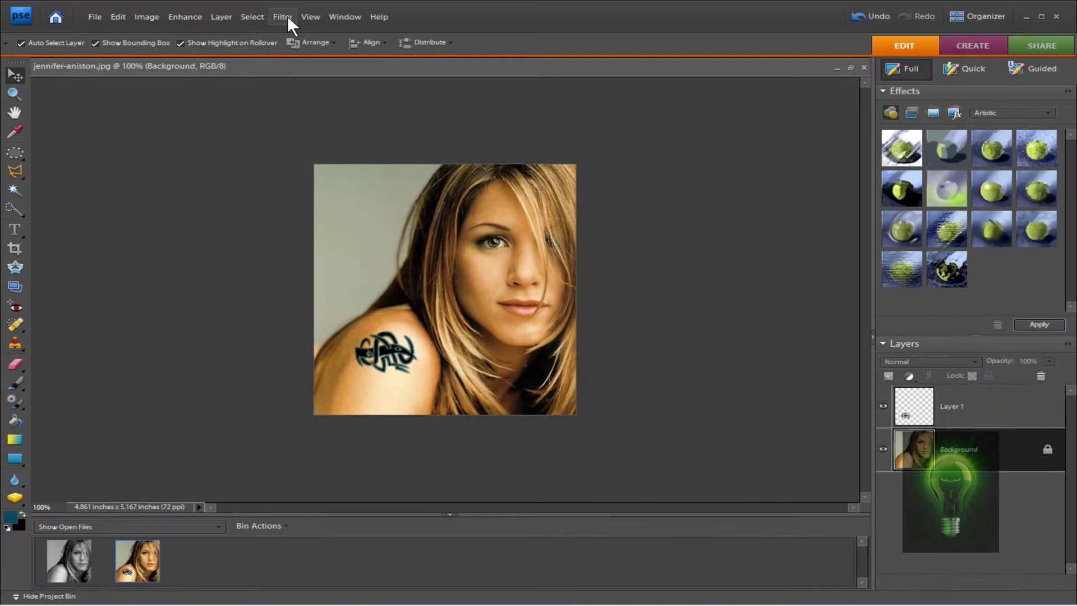
- Apply Filter > Blur > Gaussian Blur with a 0.4-pixel radius
click(287, 16)
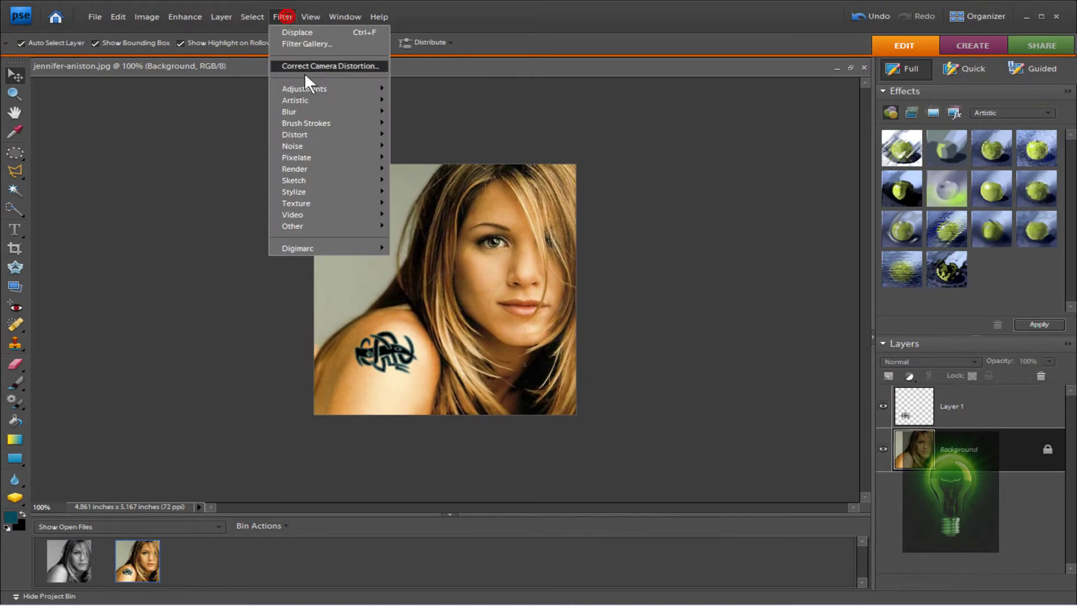
mouse_move(341, 110)
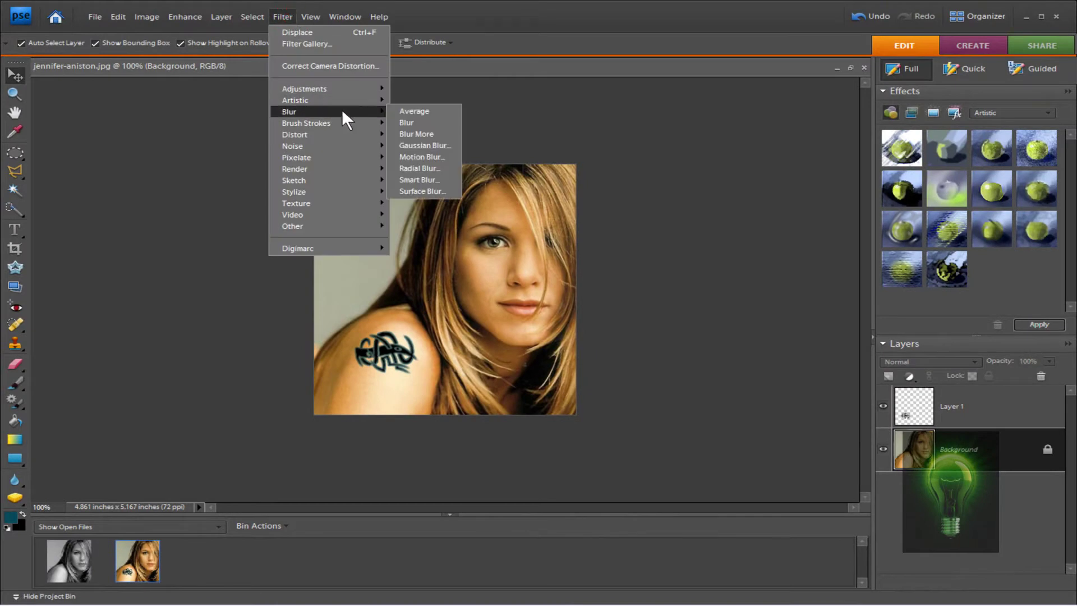
click(430, 146)
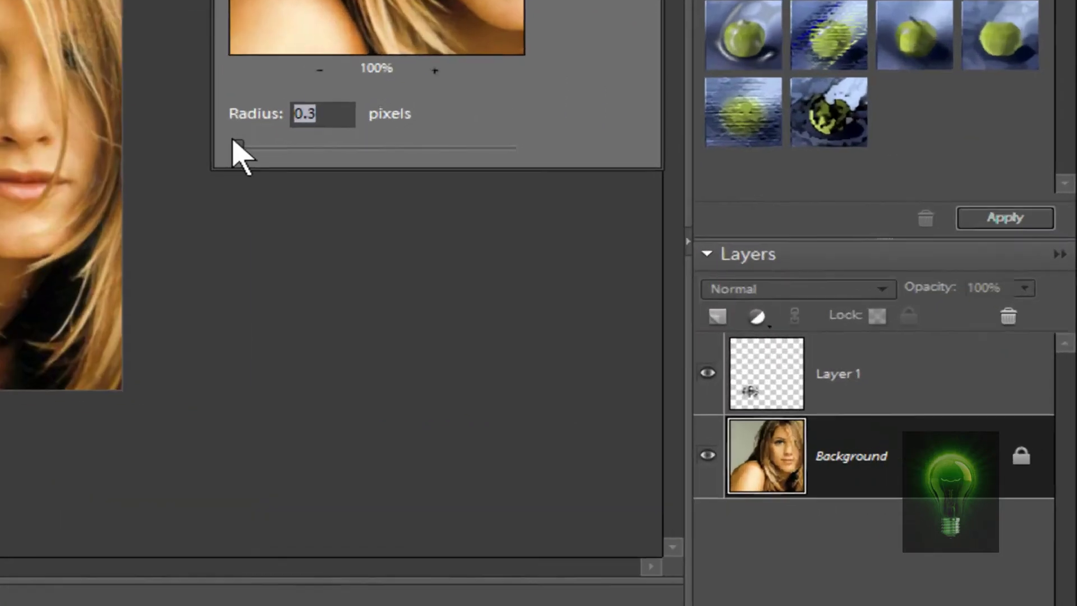
drag(619, 281, 615, 281)
drag(114, 105, 128, 108)
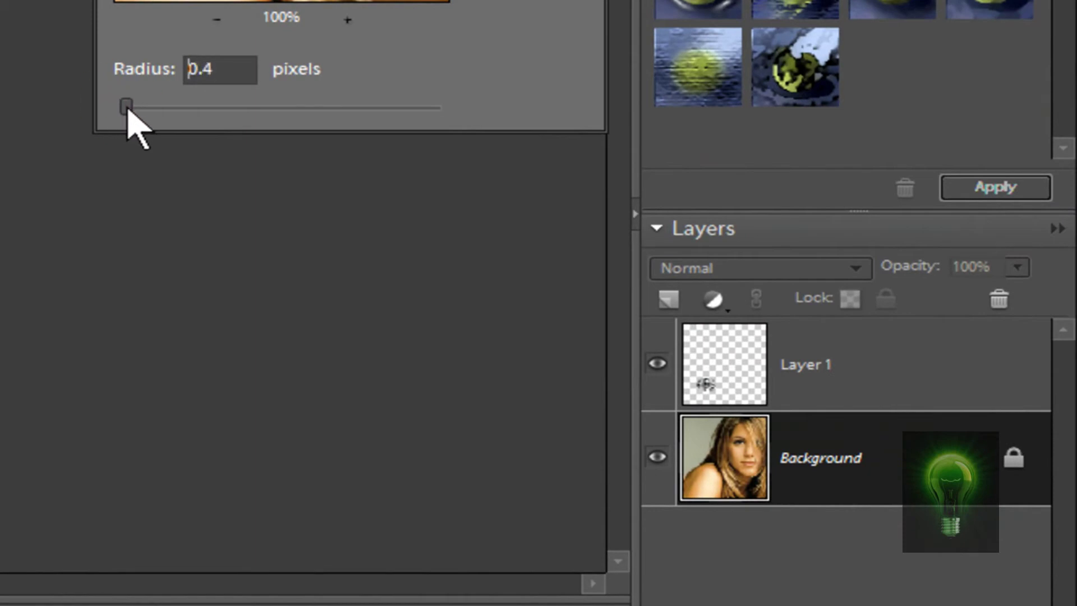
key(Return)
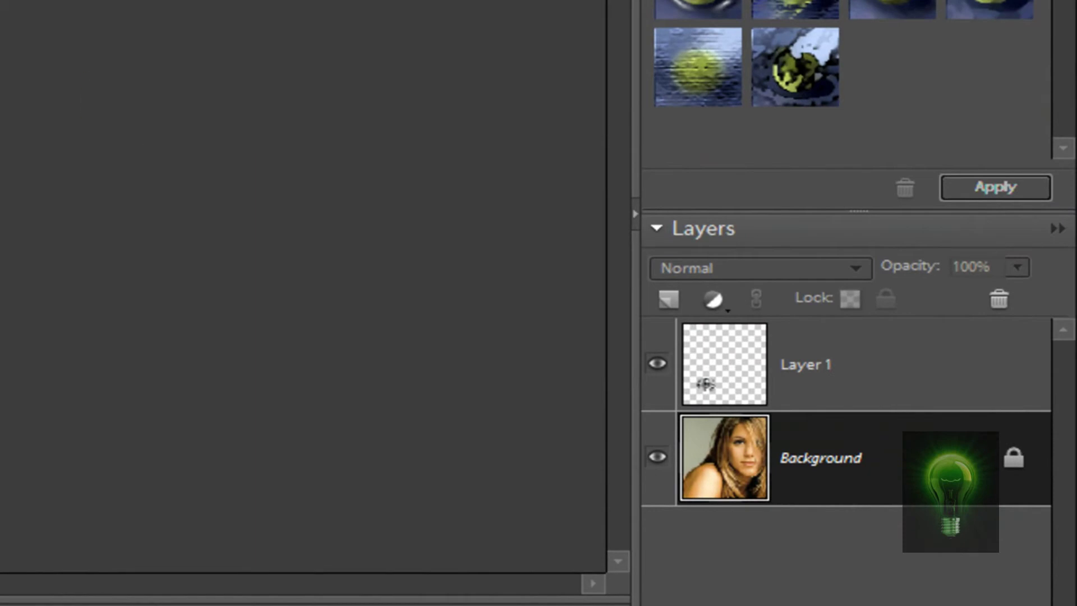
- Lower Layer 1's opacity to 91%
click(815, 365)
click(1015, 268)
mouse_move(1011, 296)
mouse_down()
mouse_move(988, 296)
mouse_move(1003, 296)
mouse_up()
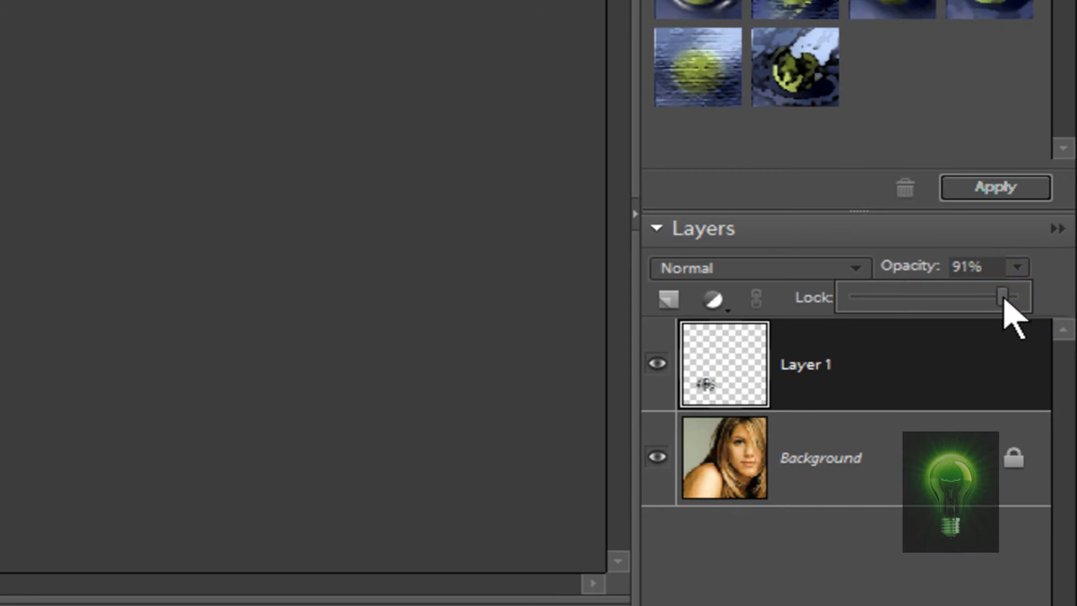
click(503, 161)
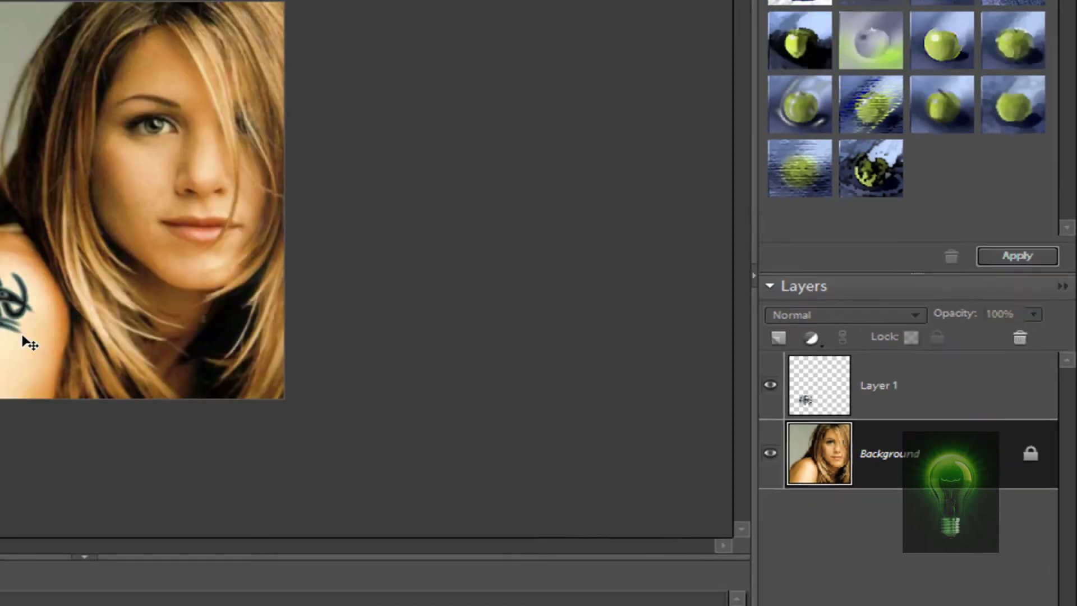
- Scale the tattoo down to about 84% on the shoulder
click(1, 307)
drag(353, 331, 341, 322)
mouse_move(393, 353)
mouse_down()
mouse_move(362, 333)
mouse_move(387, 348)
mouse_up()
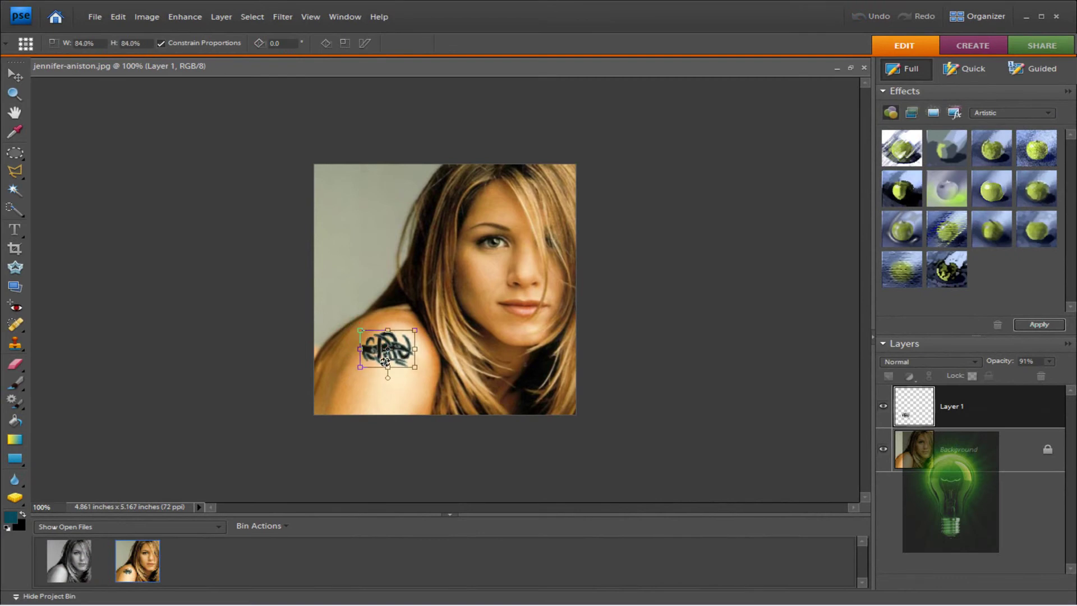